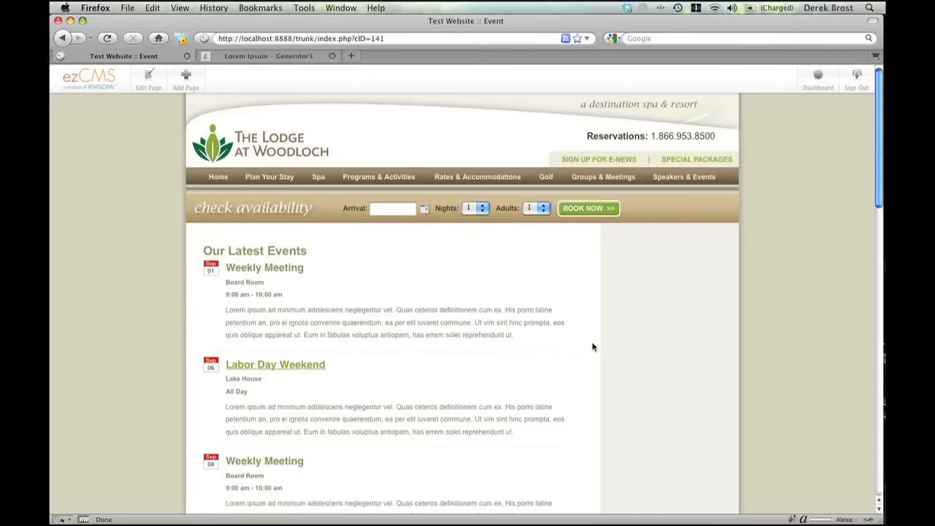
# - Examine the events list on the Event page, including the first Weekly Meeting's date, location, time and description
pyautogui.scroll(-1, 555, 336)
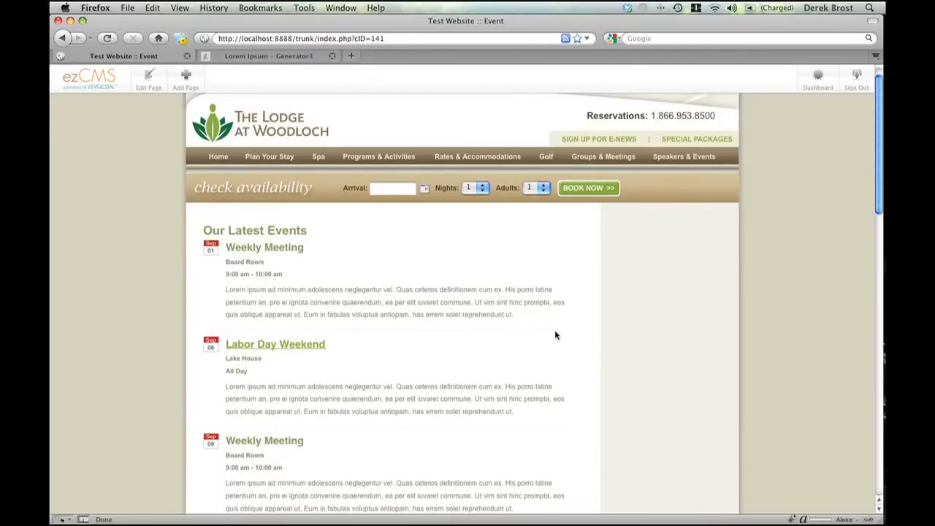
pyautogui.scroll(-5, 556, 335)
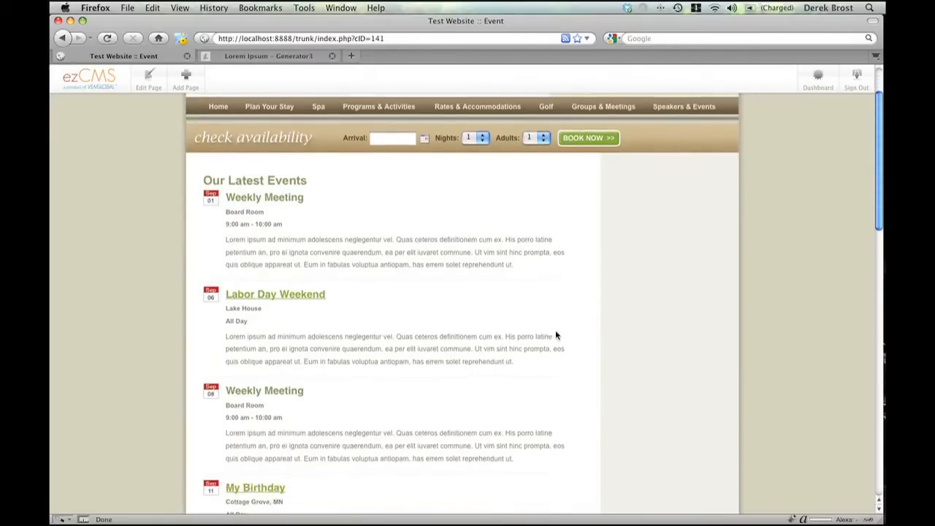
pyautogui.scroll(-9, 556, 335)
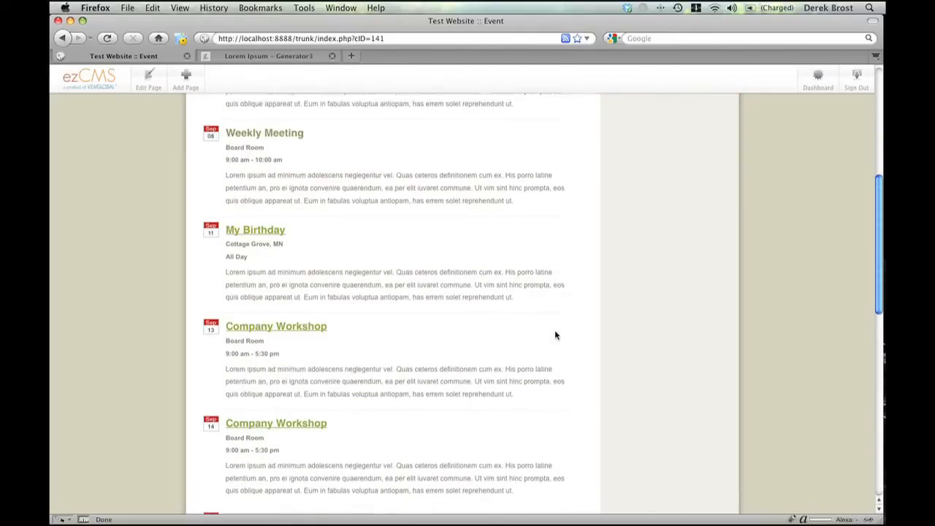
pyautogui.scroll(-7, 555, 335)
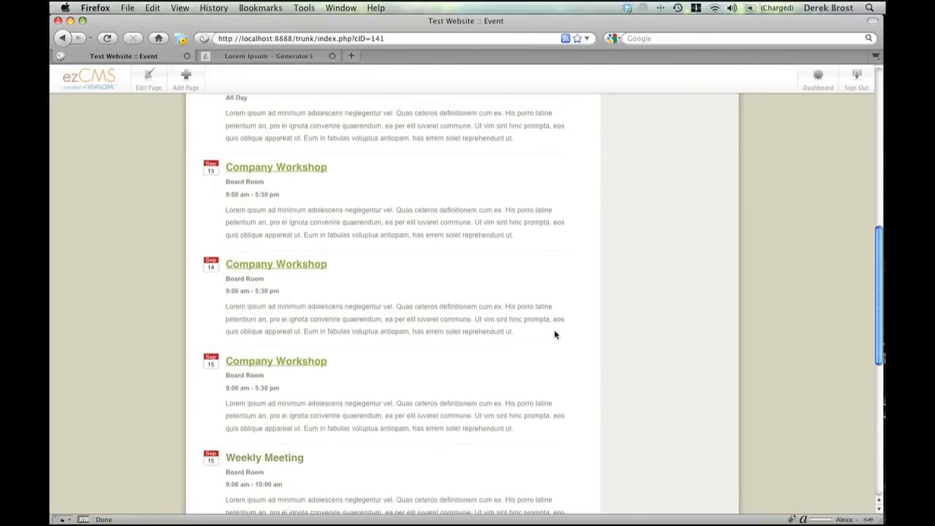
pyautogui.scroll(12, 556, 335)
pyautogui.scroll(7, 555, 335)
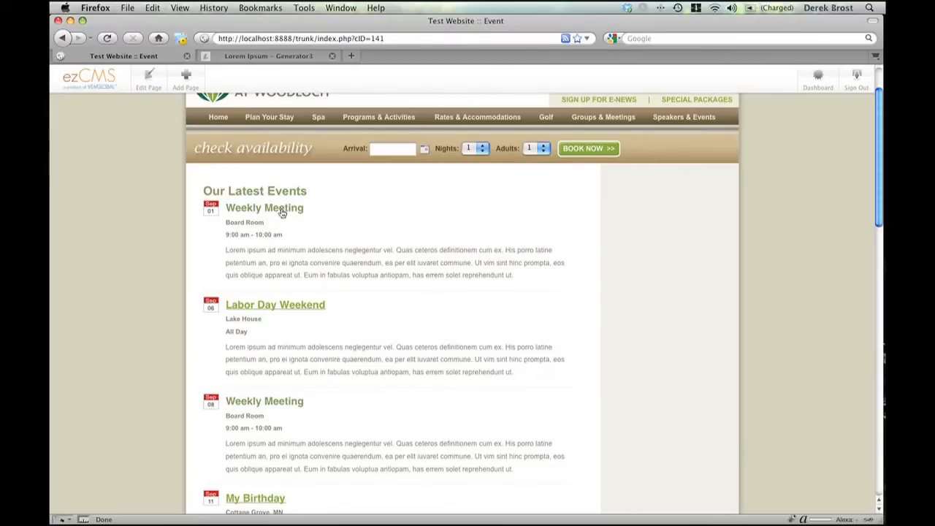
pyautogui.scroll(-2, 309, 307)
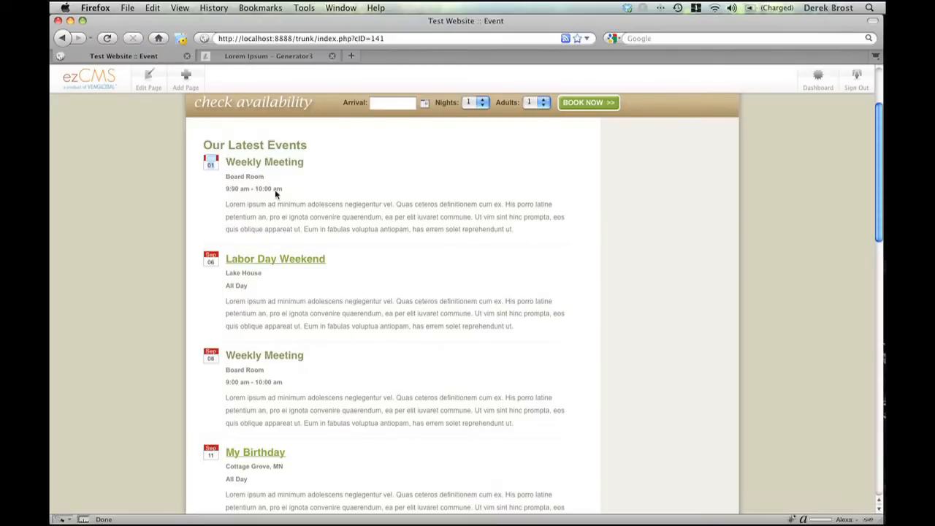
pyautogui.moveTo(226, 204); pyautogui.dragTo(512, 234)
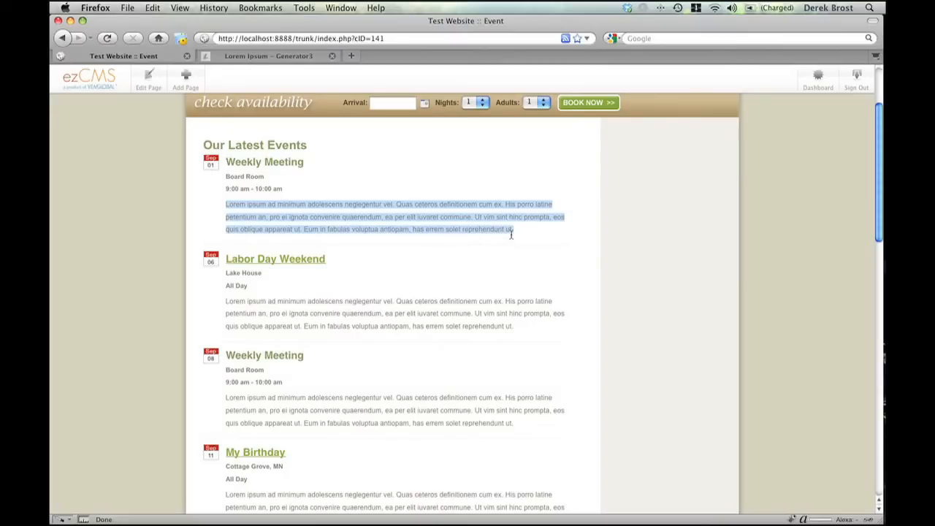
# - View the Labor Day Weekend event's detail page, including its date and time, and return to the events list
pyautogui.scroll(-2, 508, 233)
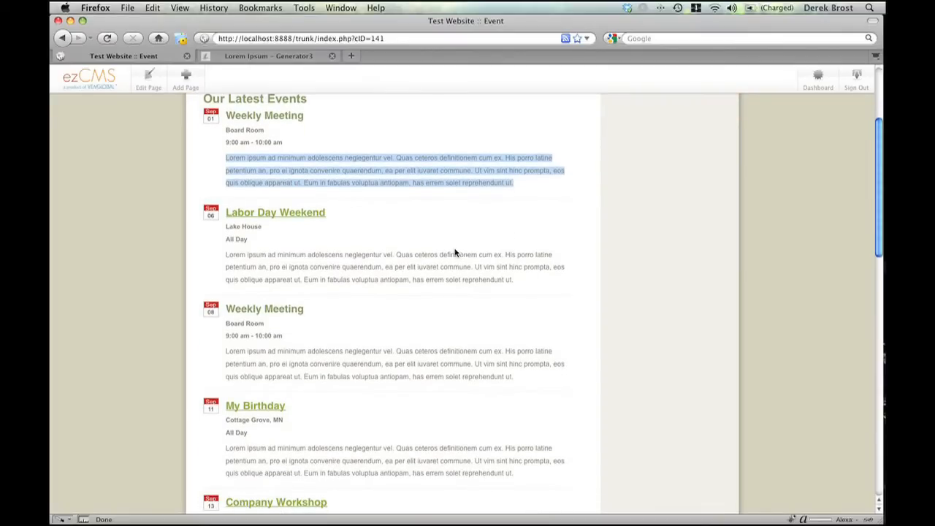
pyautogui.click(296, 215)
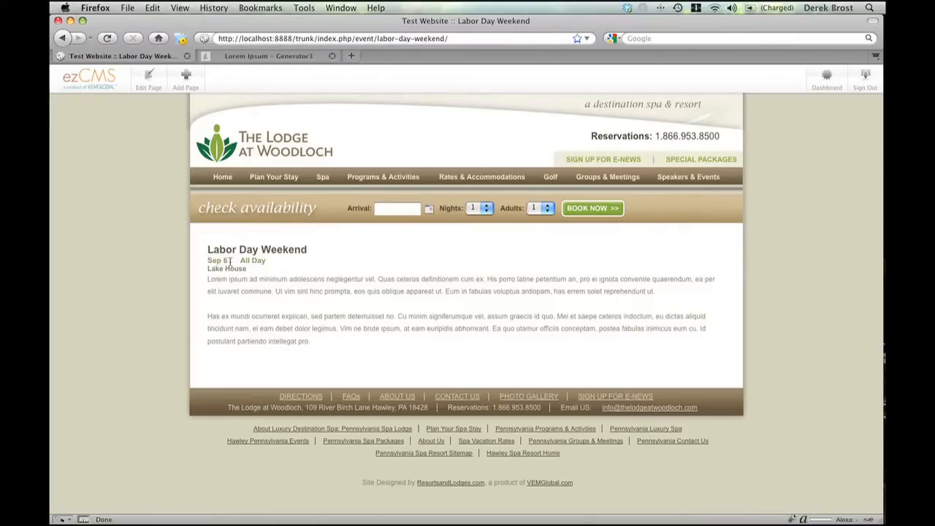
pyautogui.moveTo(241, 261); pyautogui.dragTo(281, 261)
pyautogui.click(63, 40)
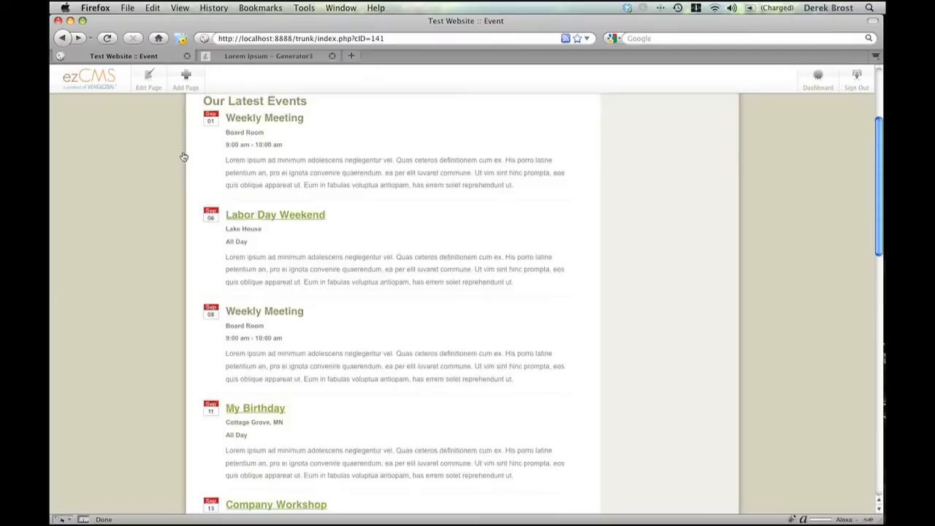
# - Put the Event page into edit mode and open the Our Latest Events block's settings
pyautogui.scroll(3, 168, 124)
pyautogui.click(150, 84)
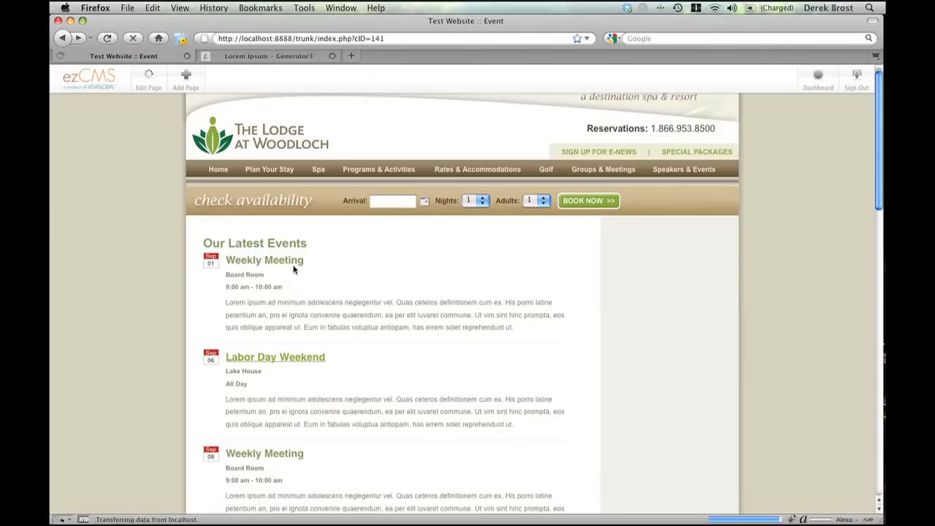
pyautogui.click(314, 280)
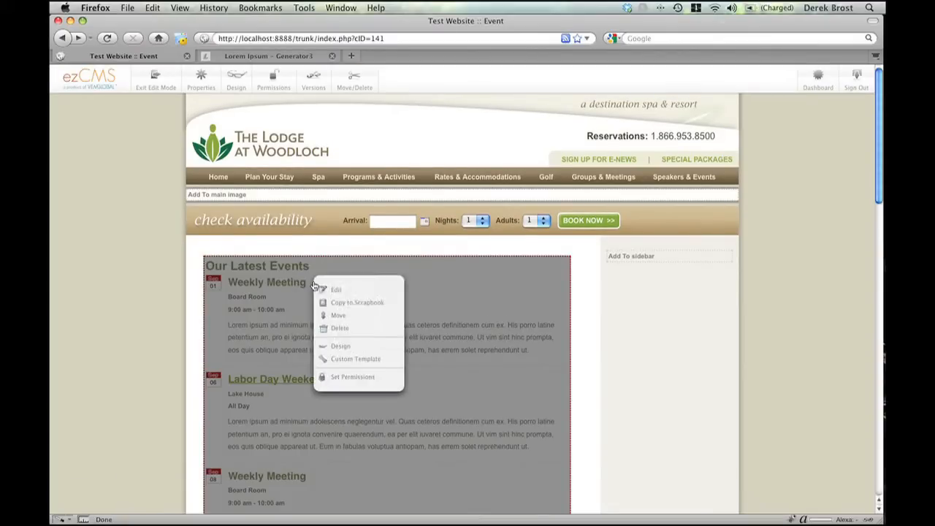
pyautogui.click(327, 288)
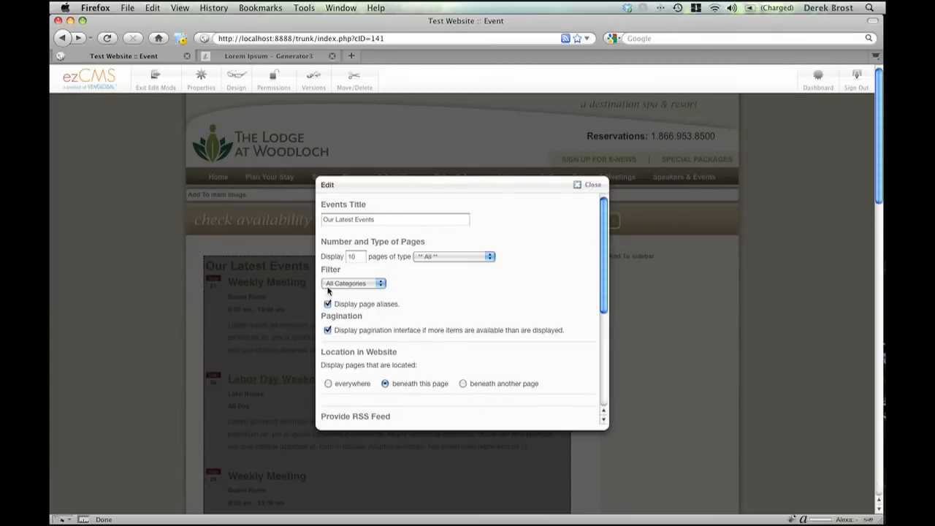
# - Examine the events block's category filter choices and its number of displayed pages
pyautogui.scroll(-1, 431, 288)
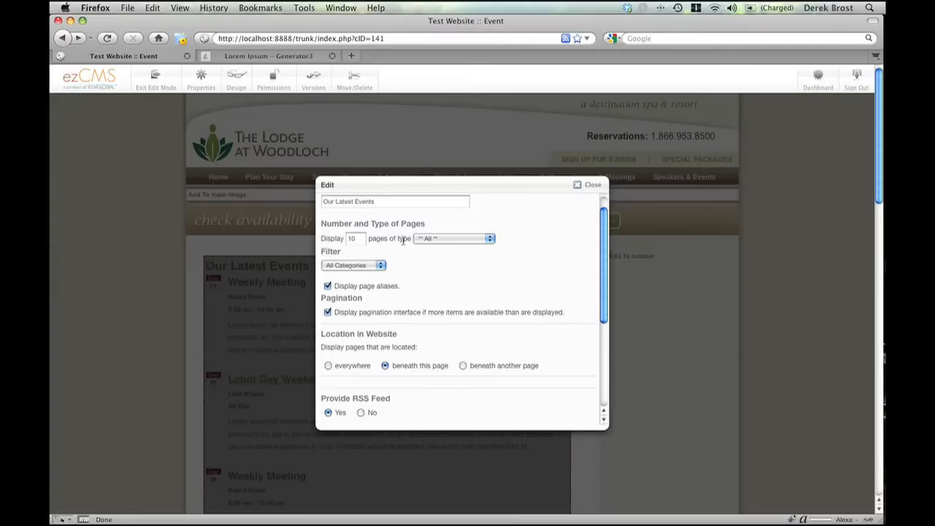
pyautogui.scroll(-1, 373, 256)
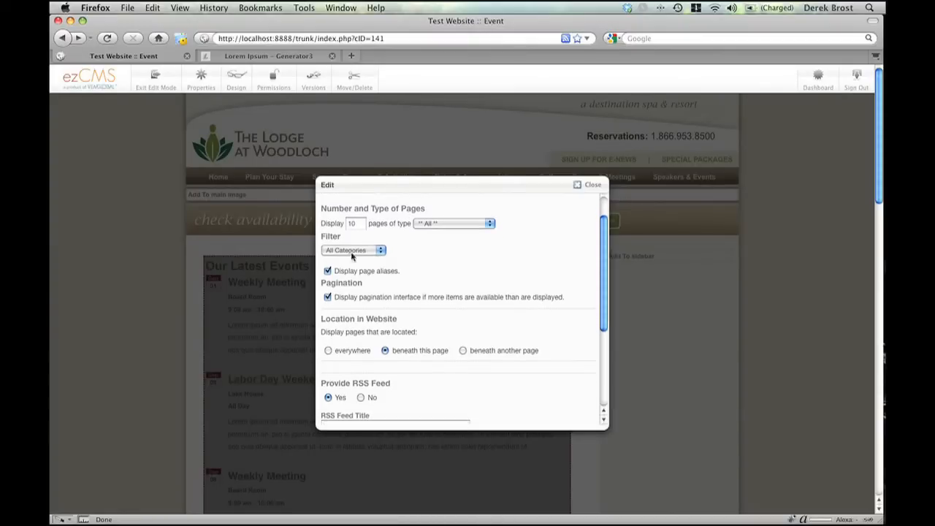
pyautogui.click(359, 251)
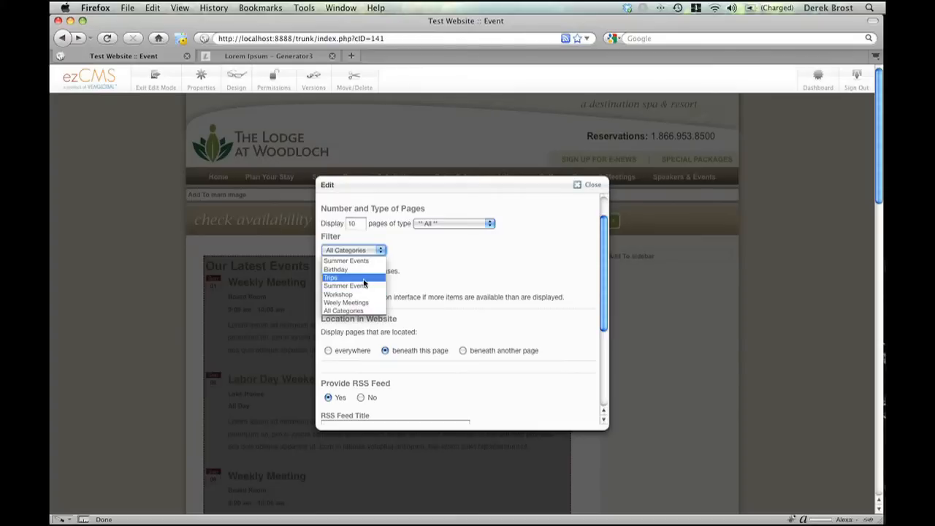
pyautogui.click(417, 253)
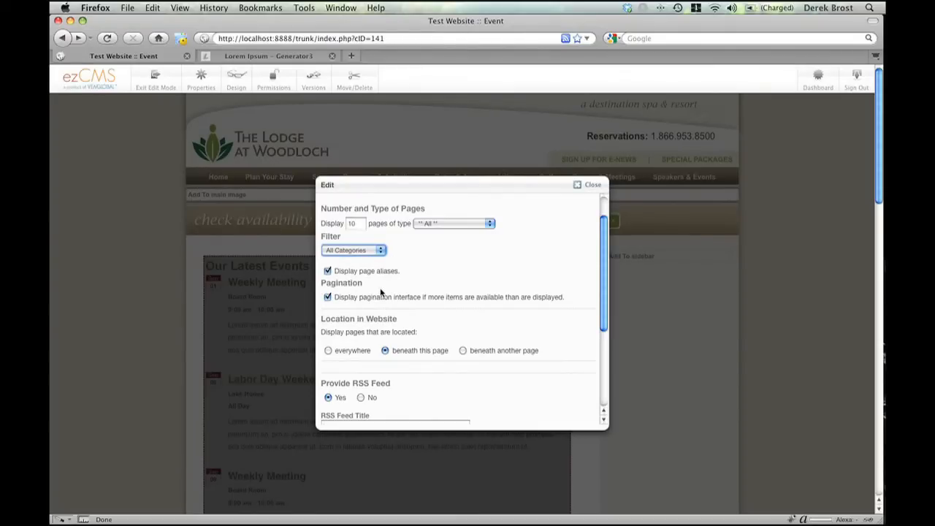
pyautogui.scroll(-3, 380, 291)
pyautogui.scroll(-2, 381, 292)
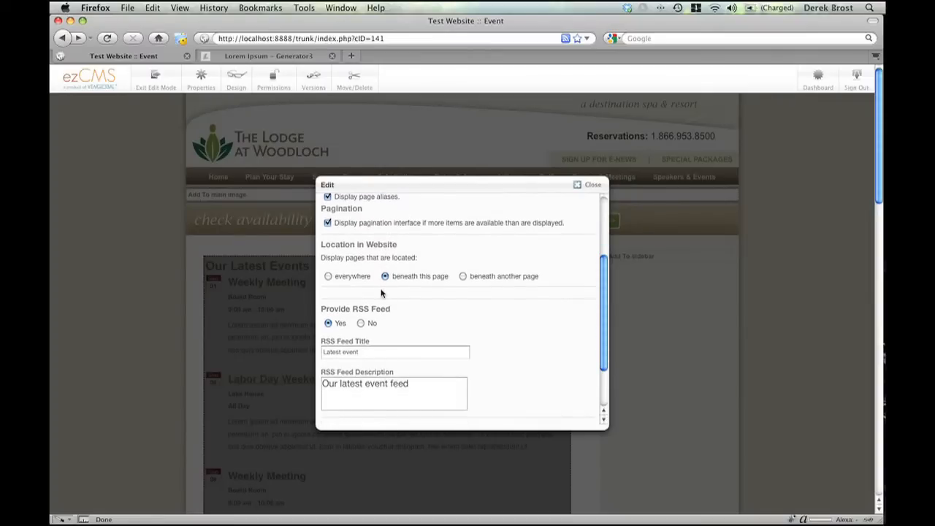
pyautogui.scroll(7, 380, 292)
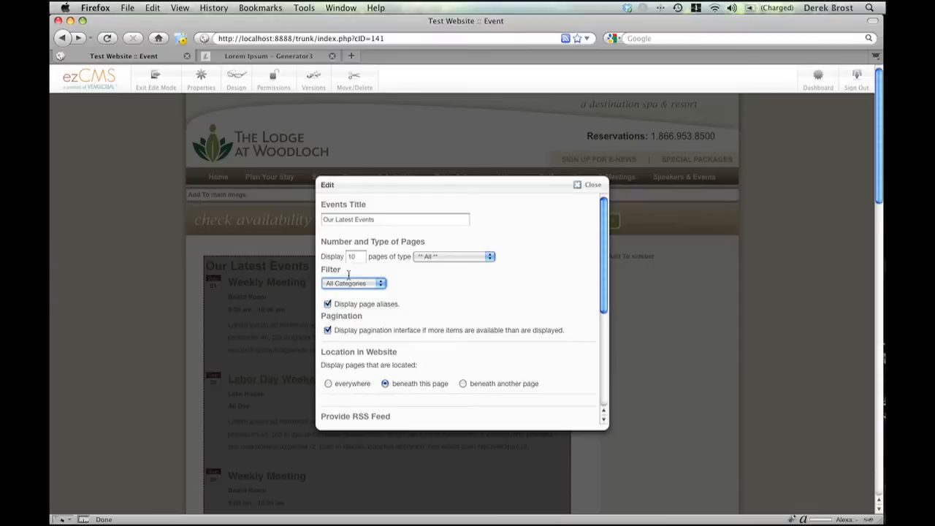
pyautogui.doubleClick(359, 258)
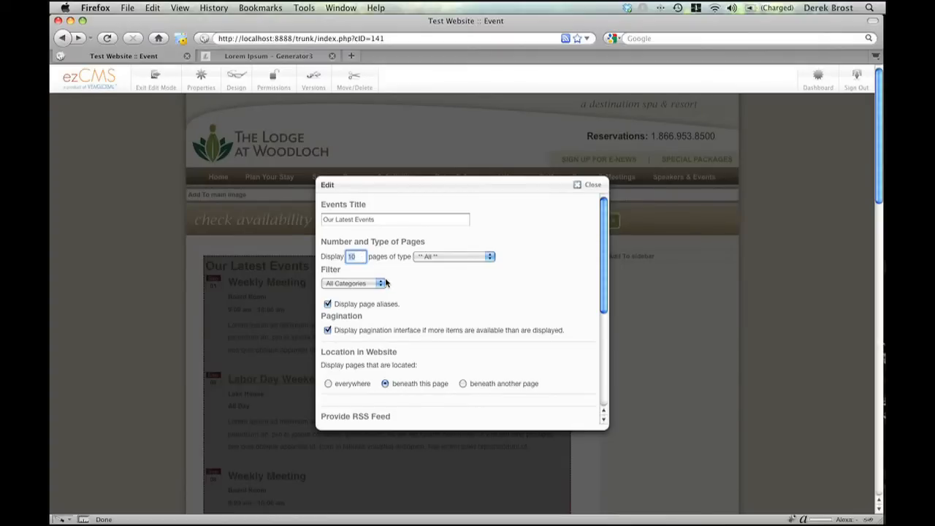
# - Examine the events block's page location, RSS feed and summary truncation settings
pyautogui.scroll(-3, 386, 282)
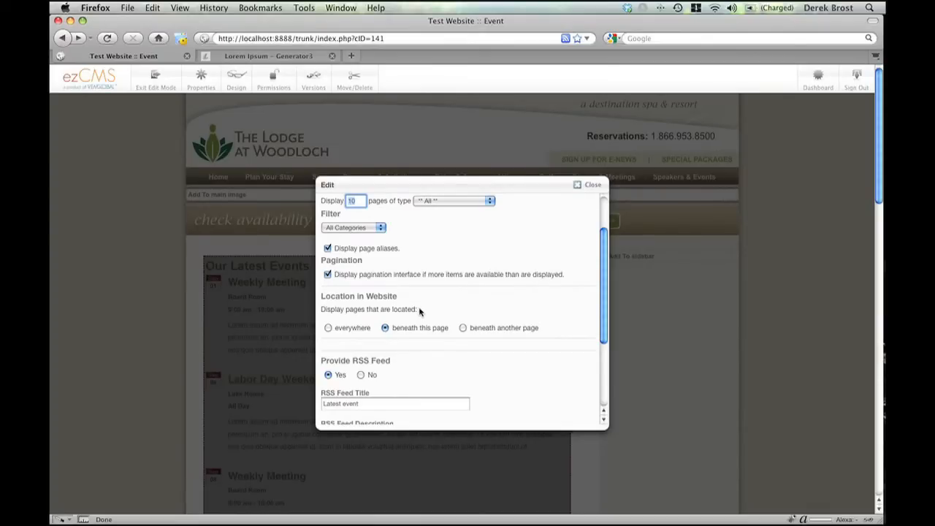
pyautogui.scroll(-3, 420, 312)
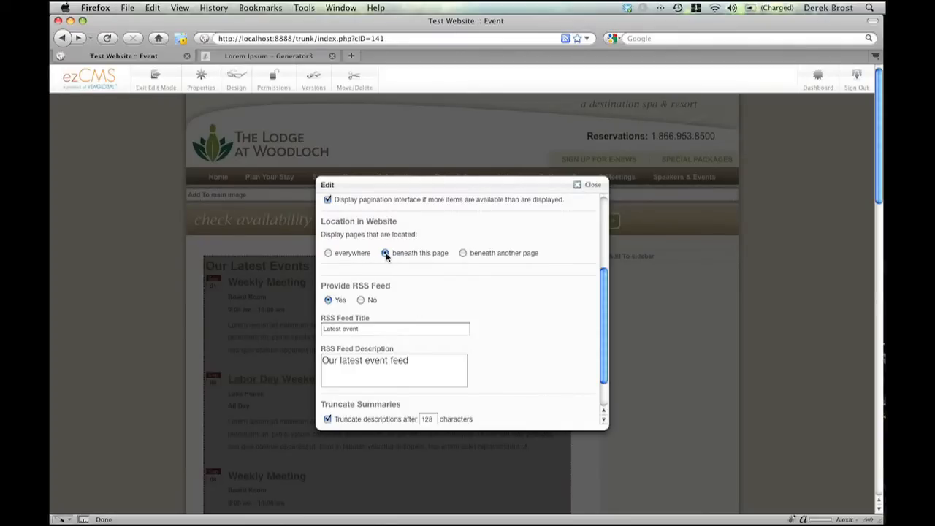
pyautogui.scroll(-2, 390, 261)
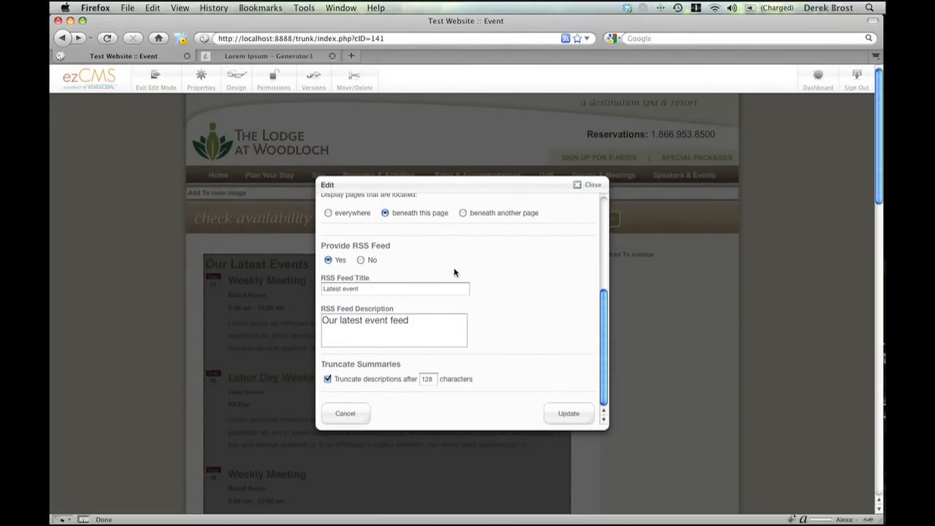
pyautogui.scroll(-2, 454, 269)
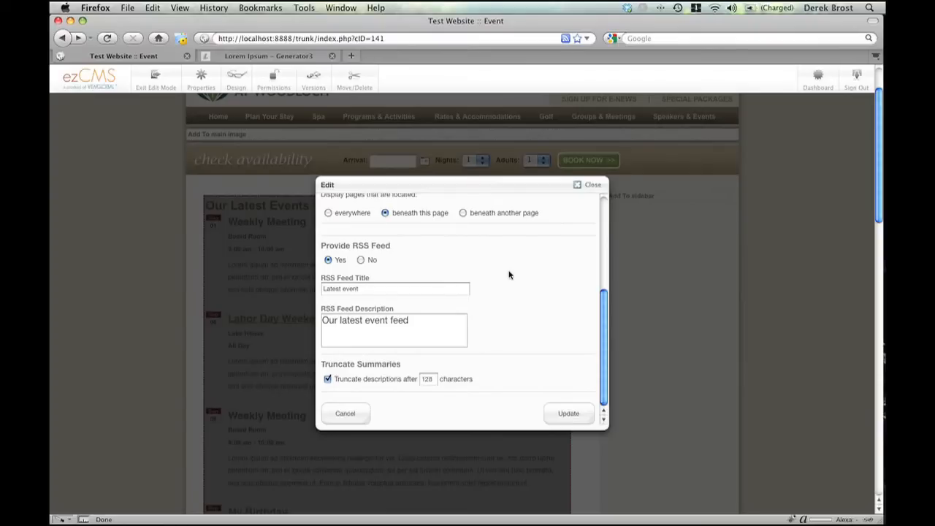
pyautogui.scroll(2, 510, 275)
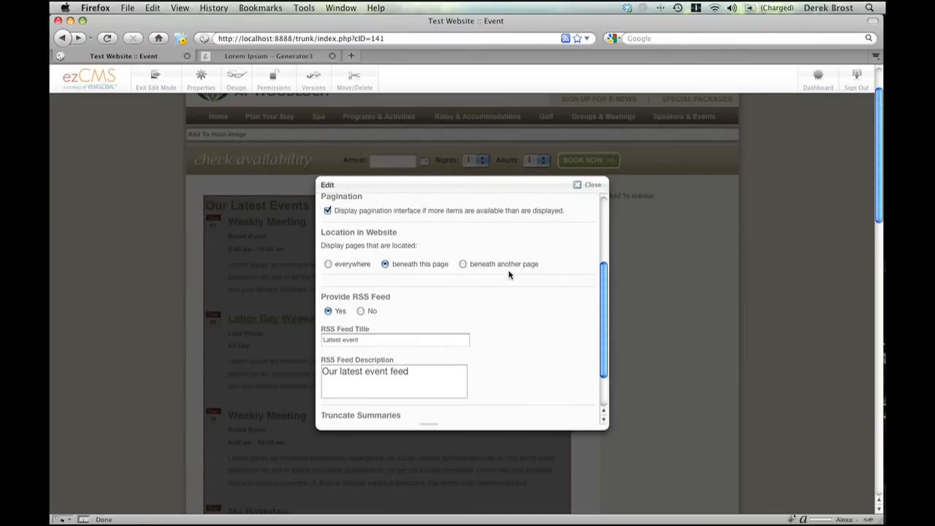
pyautogui.scroll(-2, 510, 275)
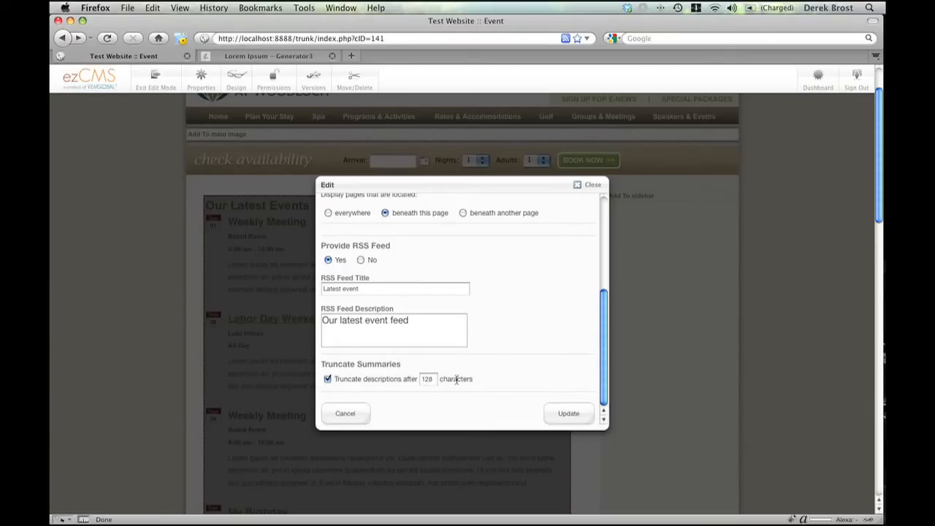
pyautogui.scroll(5, 558, 392)
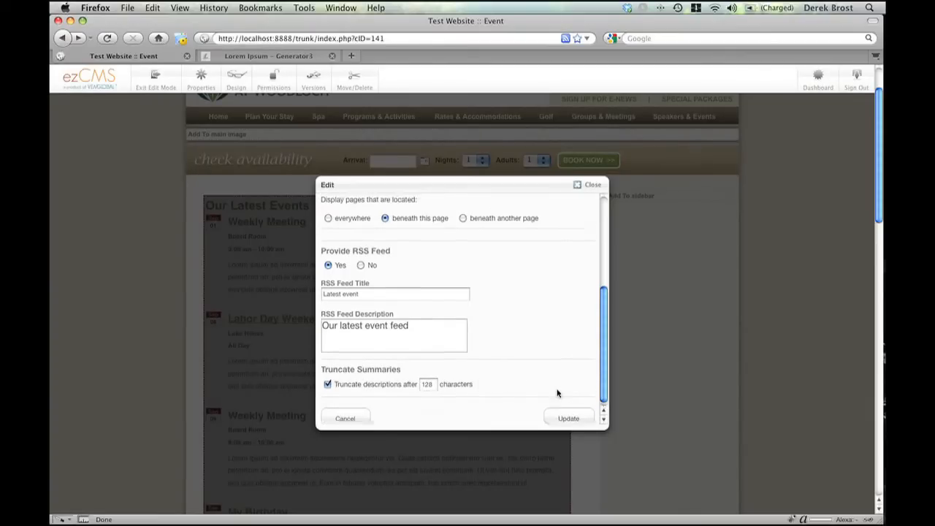
pyautogui.scroll(2, 557, 393)
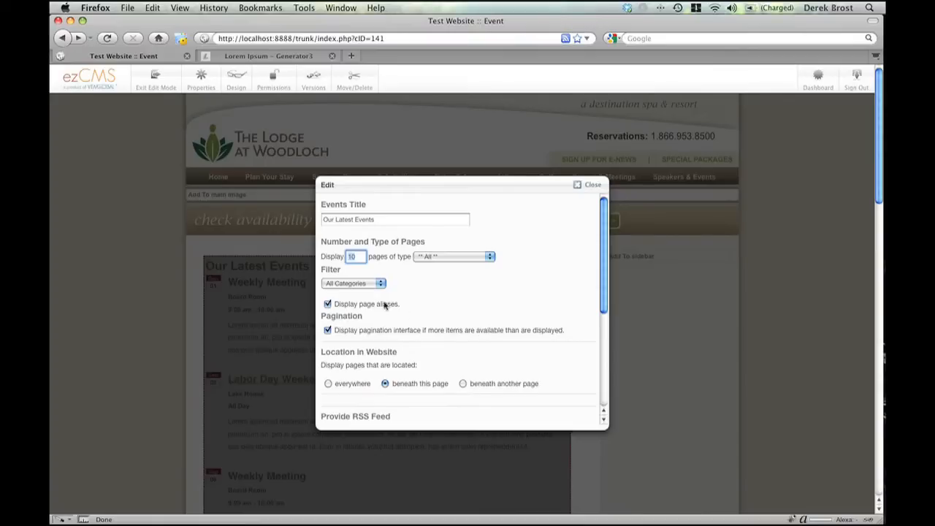
# - Filter the Our Latest Events block by the Weely Meetings category and save the block
pyautogui.click(362, 287)
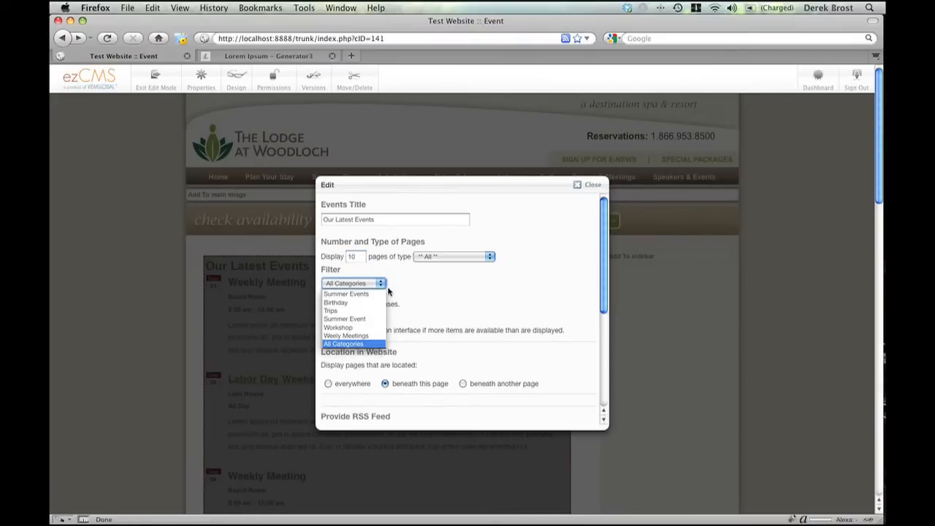
pyautogui.click(372, 338)
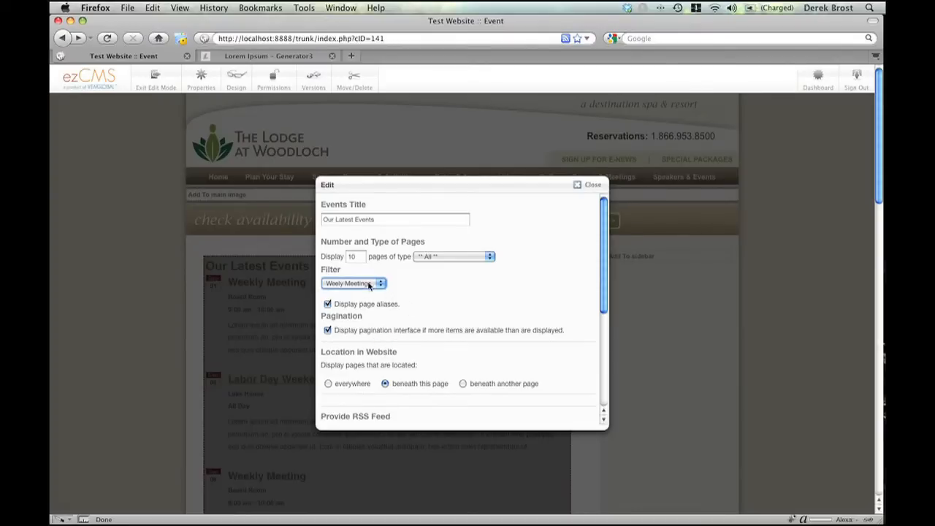
pyautogui.scroll(-6, 395, 307)
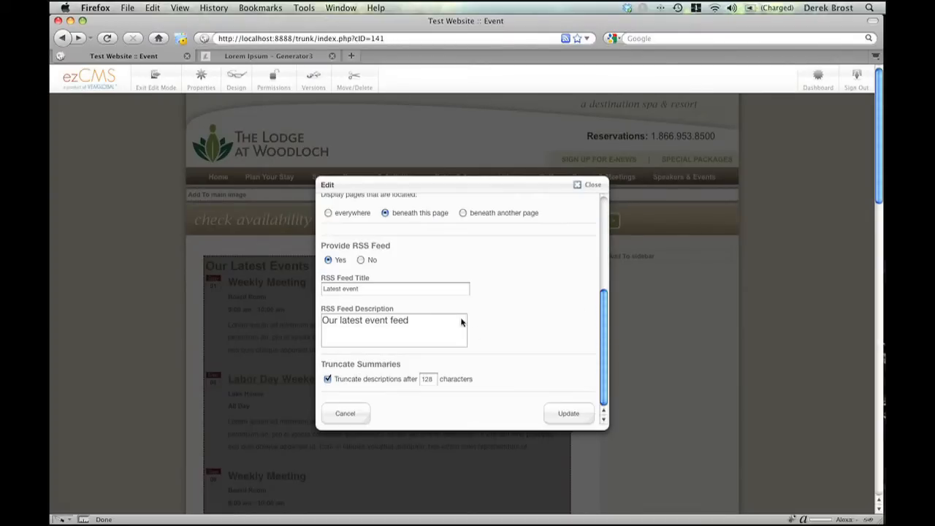
pyautogui.click(567, 413)
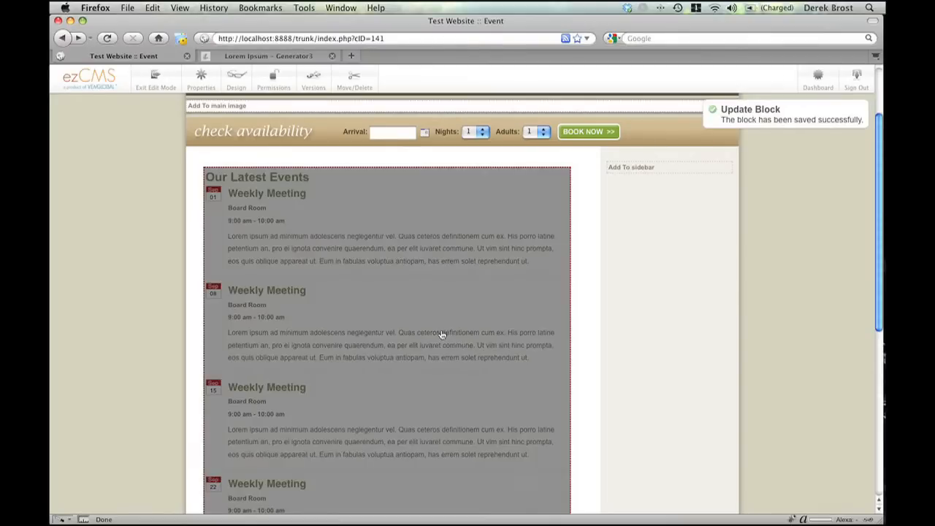
pyautogui.scroll(-5, 323, 265)
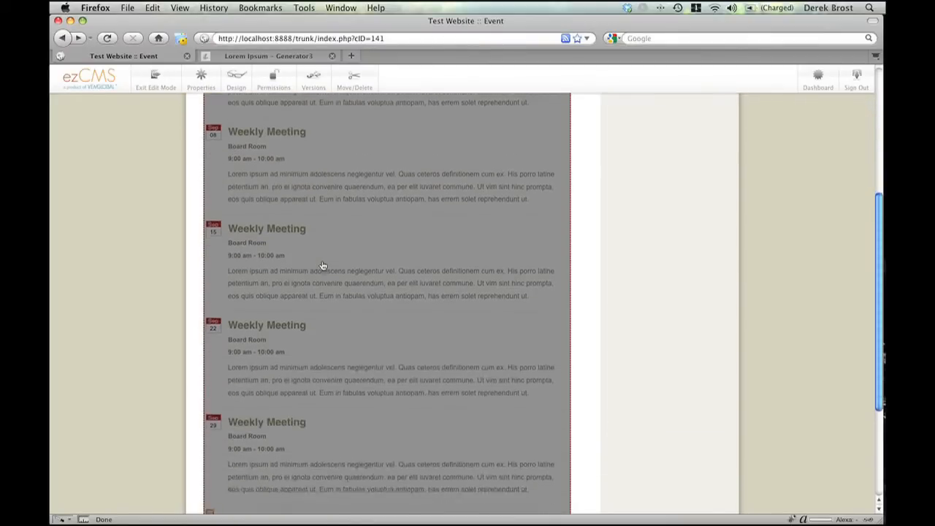
pyautogui.scroll(-3, 323, 265)
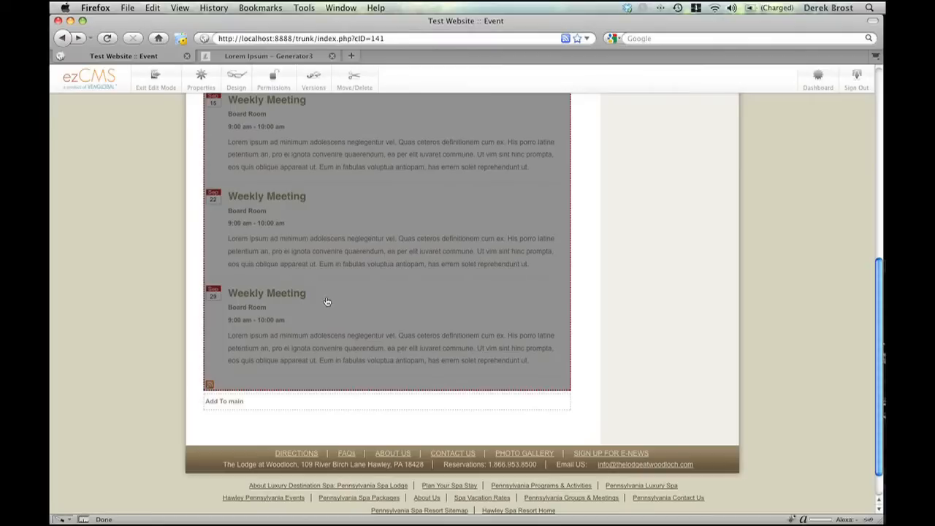
pyautogui.scroll(8, 307, 302)
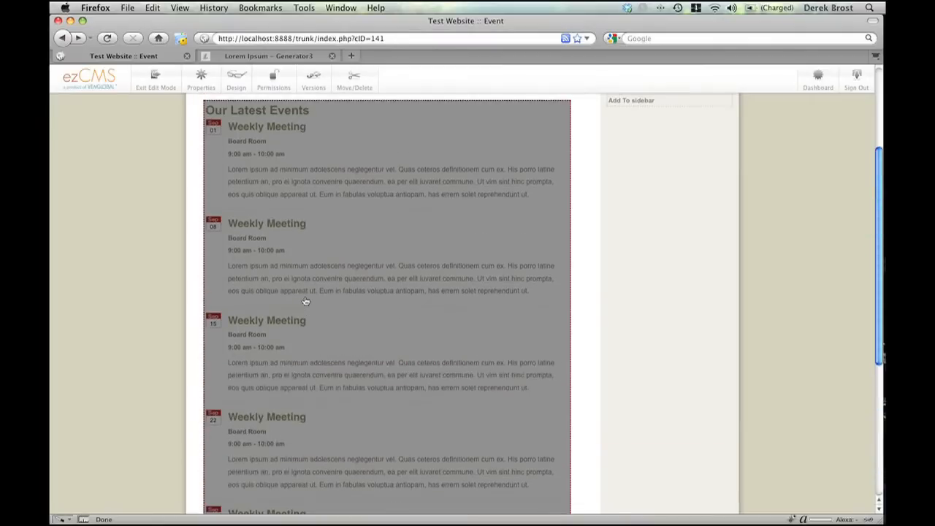
# - Apply the Calendar custom template to the Our Latest Events block and publish the page edits
pyautogui.scroll(2, 305, 302)
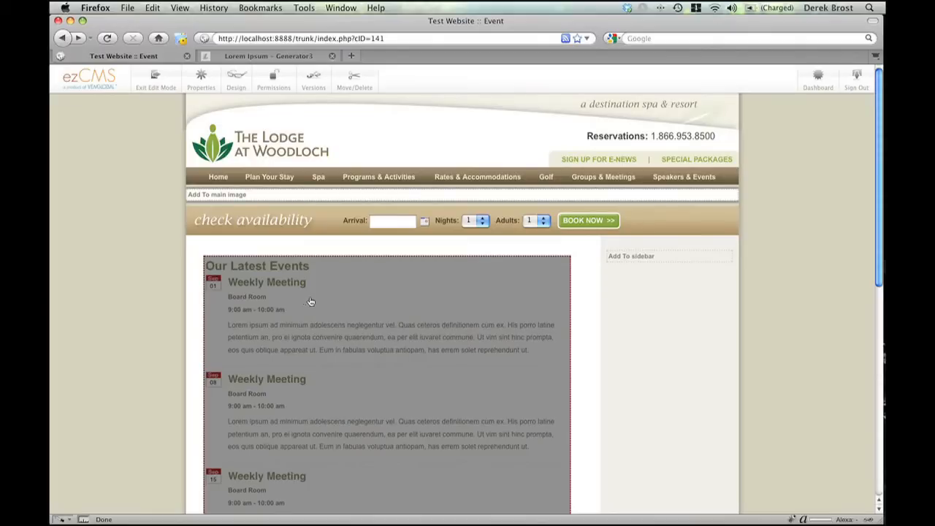
pyautogui.scroll(-3, 319, 301)
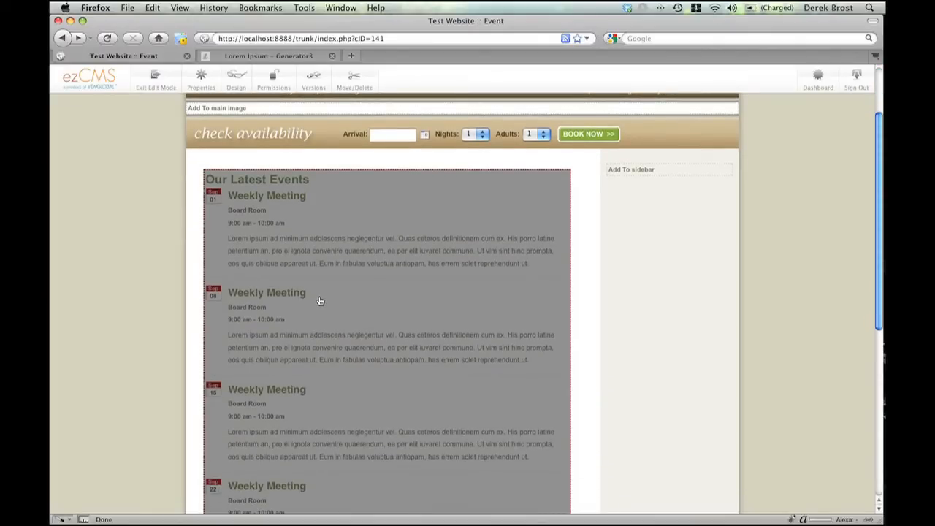
pyautogui.click(322, 298)
pyautogui.scroll(-1, 374, 329)
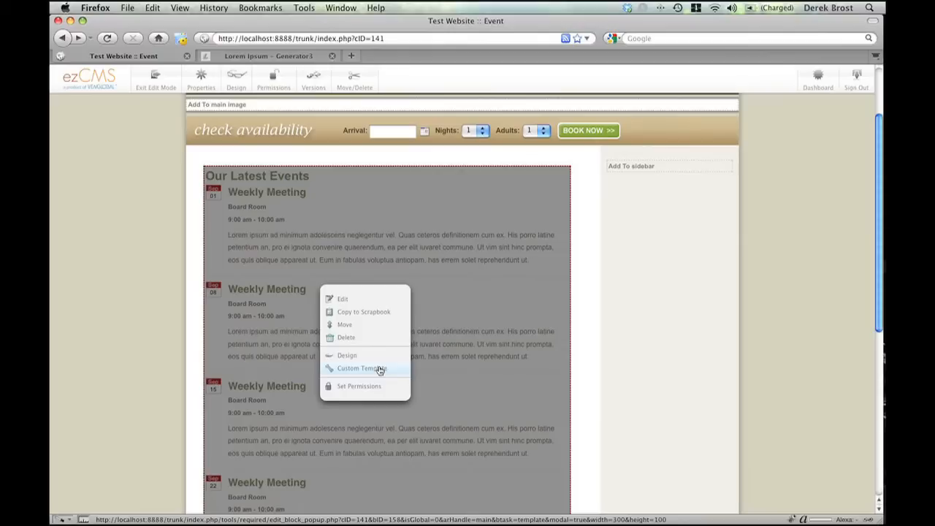
pyautogui.click(380, 370)
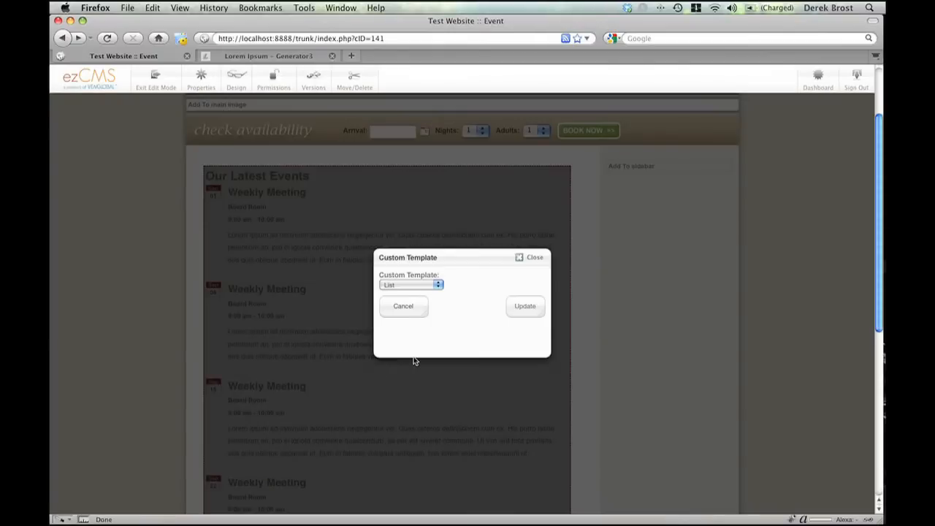
pyautogui.click(432, 286)
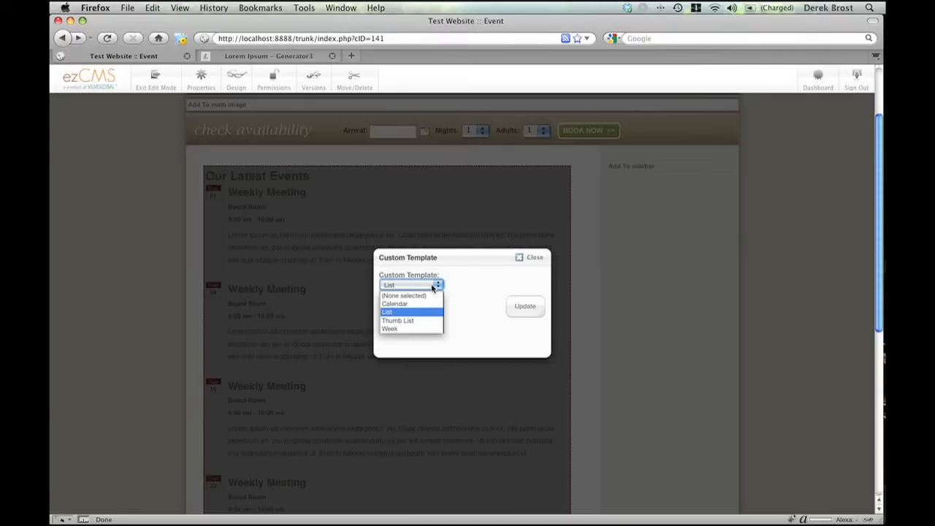
pyautogui.click(430, 307)
pyautogui.click(527, 308)
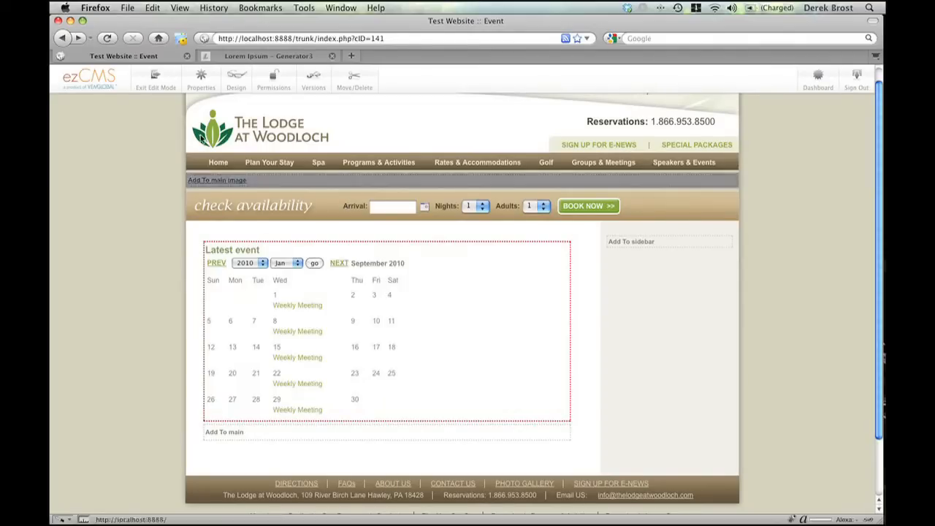
pyautogui.click(163, 85)
pyautogui.click(620, 192)
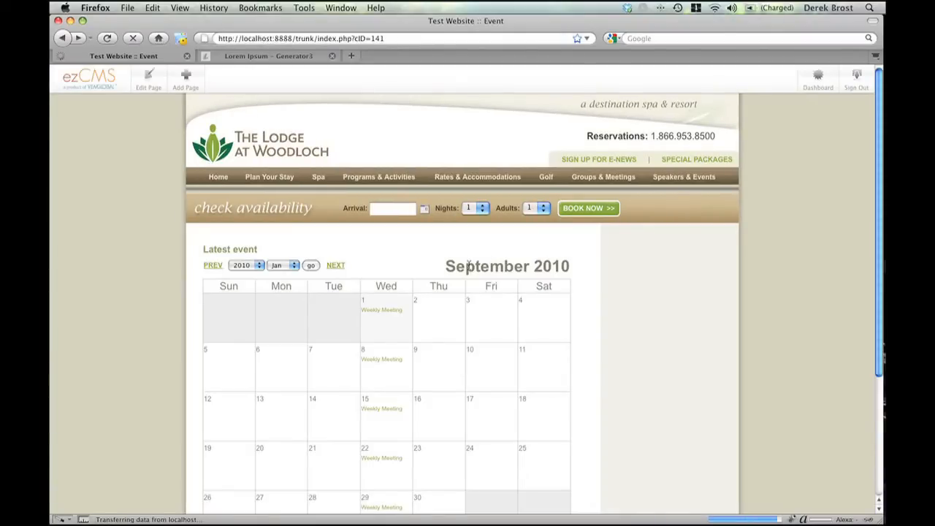
# - Examine the published events calendar, moving ahead one month and back again
pyautogui.scroll(-2, 475, 267)
pyautogui.scroll(-1, 483, 263)
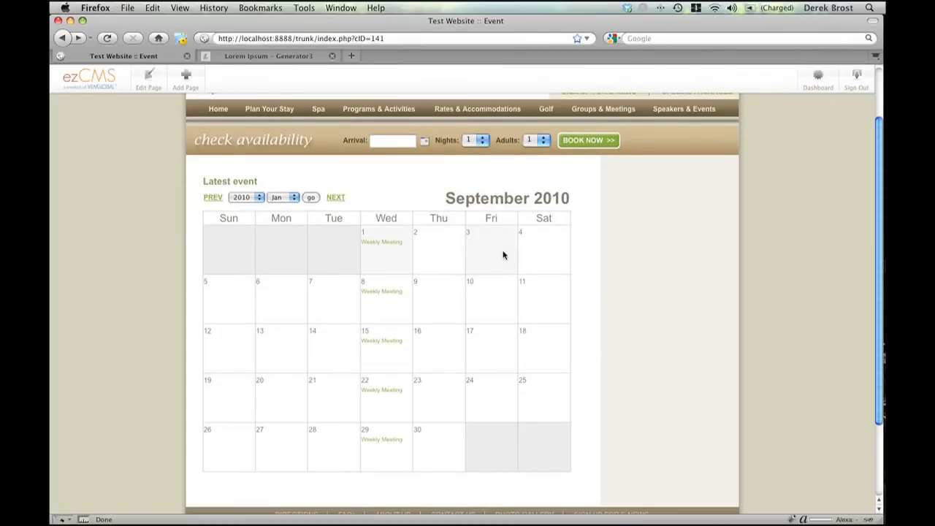
pyautogui.moveTo(392, 296)
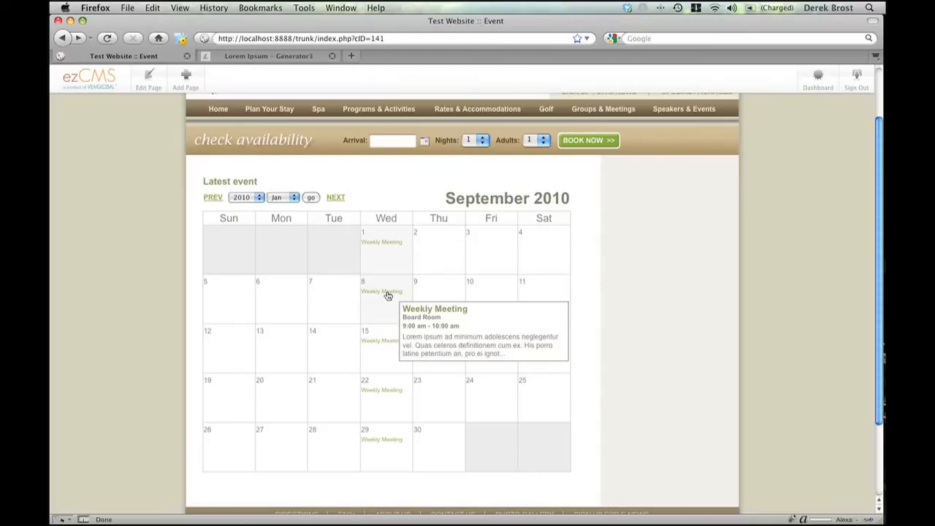
pyautogui.click(336, 199)
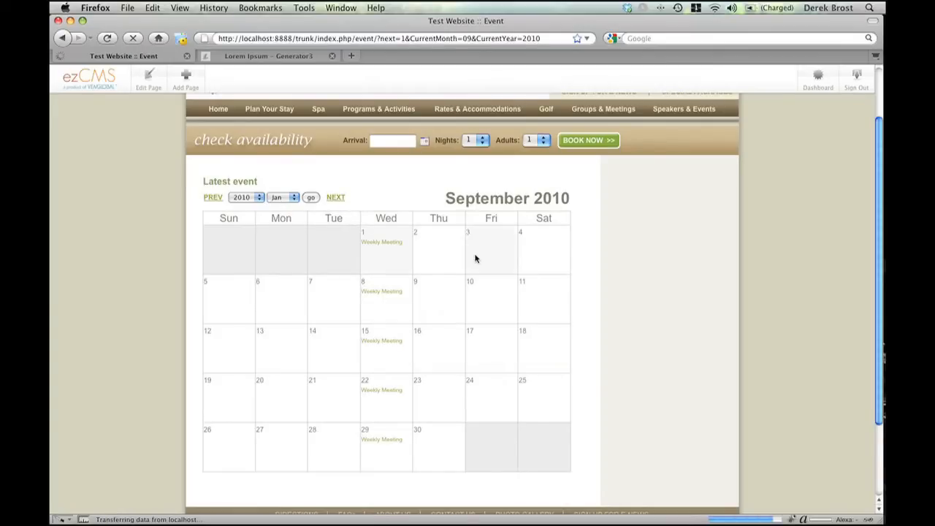
pyautogui.scroll(-5, 408, 323)
pyautogui.scroll(5, 407, 320)
pyautogui.click(212, 266)
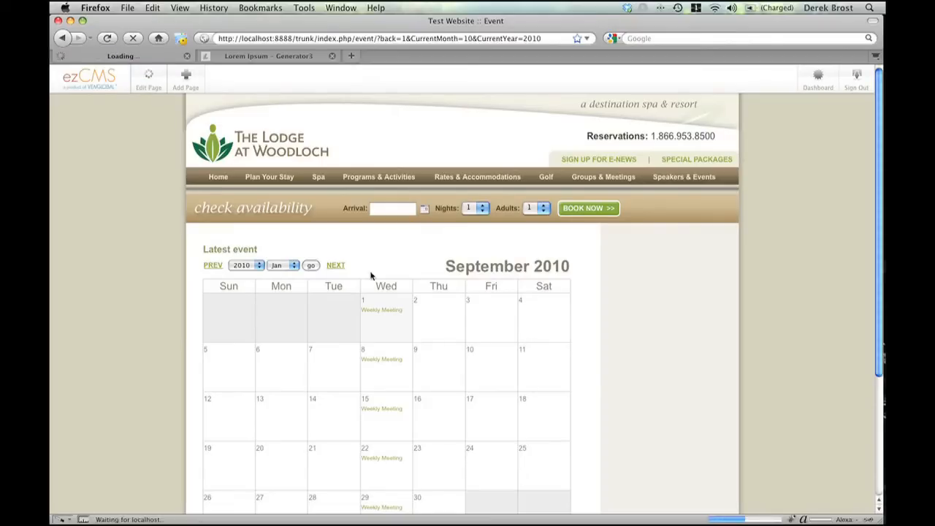
# - Change the events block's custom template to Thumb List
pyautogui.click(451, 325)
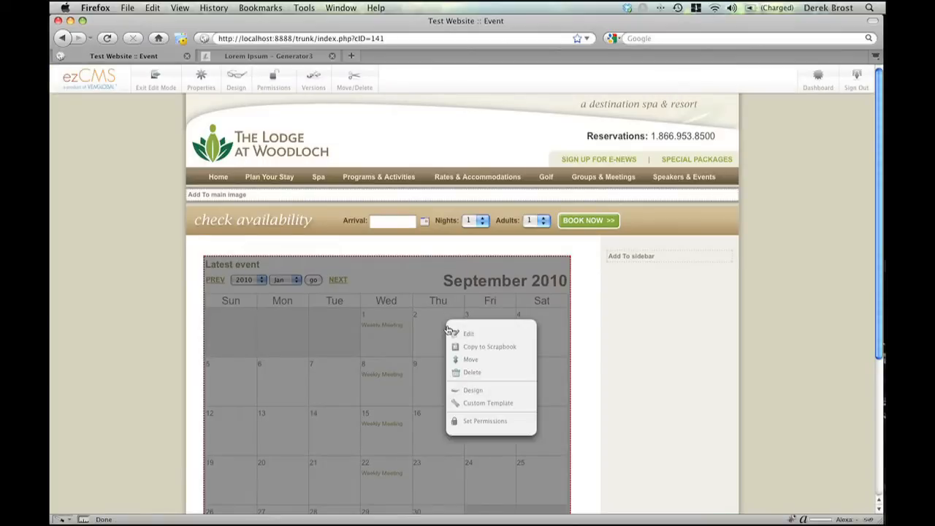
pyautogui.click(497, 405)
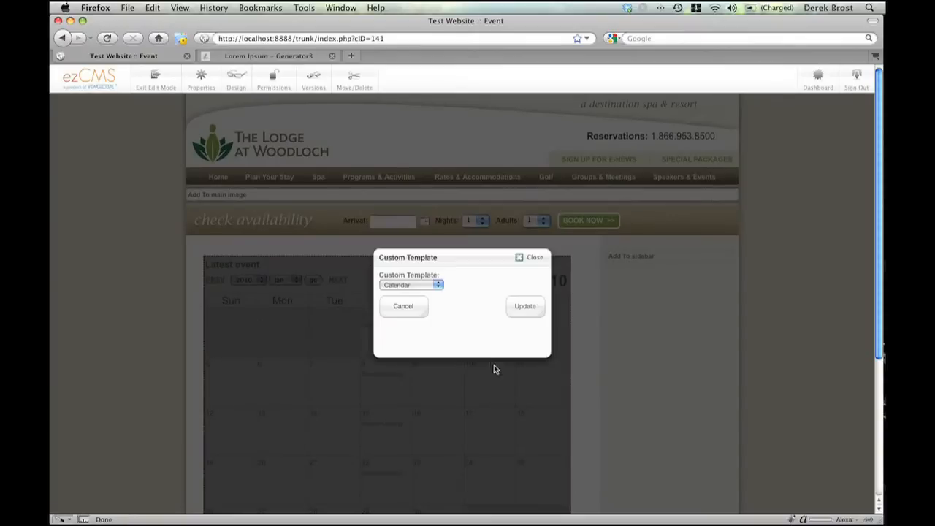
pyautogui.click(431, 286)
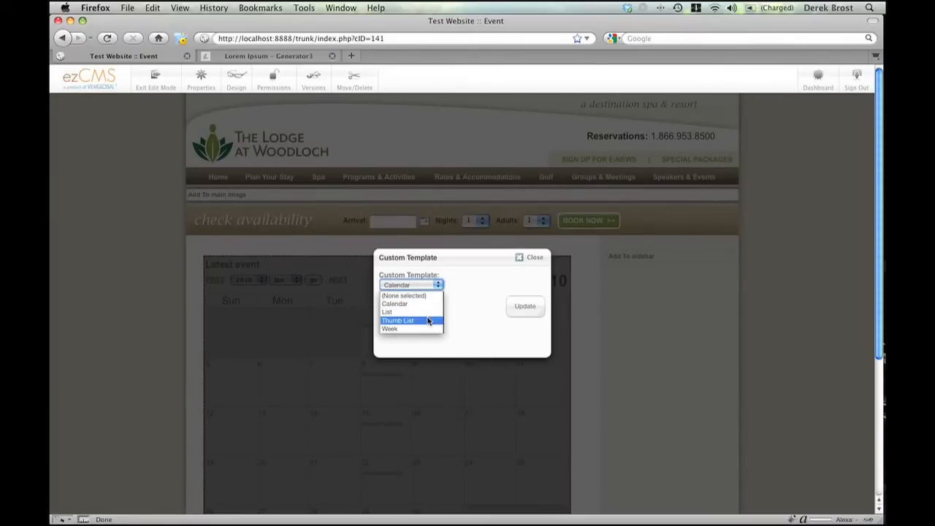
pyautogui.click(428, 321)
pyautogui.click(524, 307)
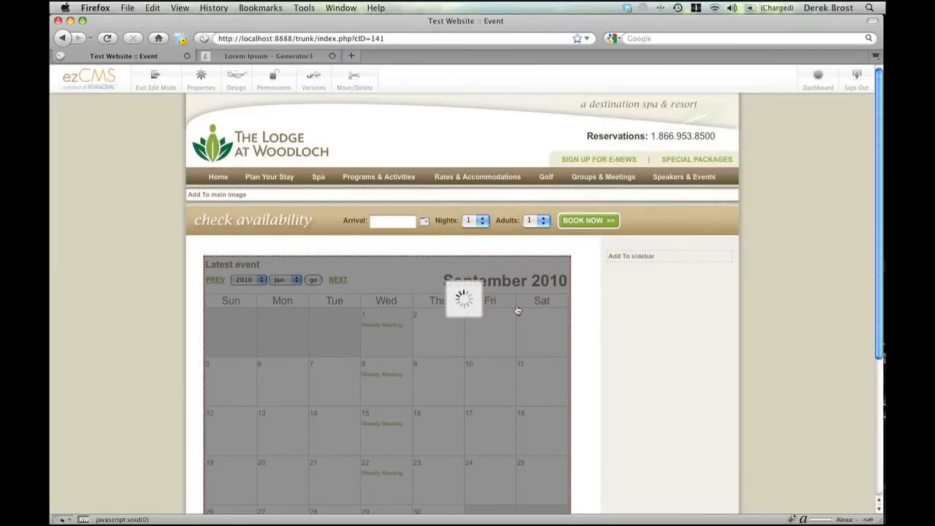
# - Set the events block's category filter to All Categories and save the block
pyautogui.click(393, 310)
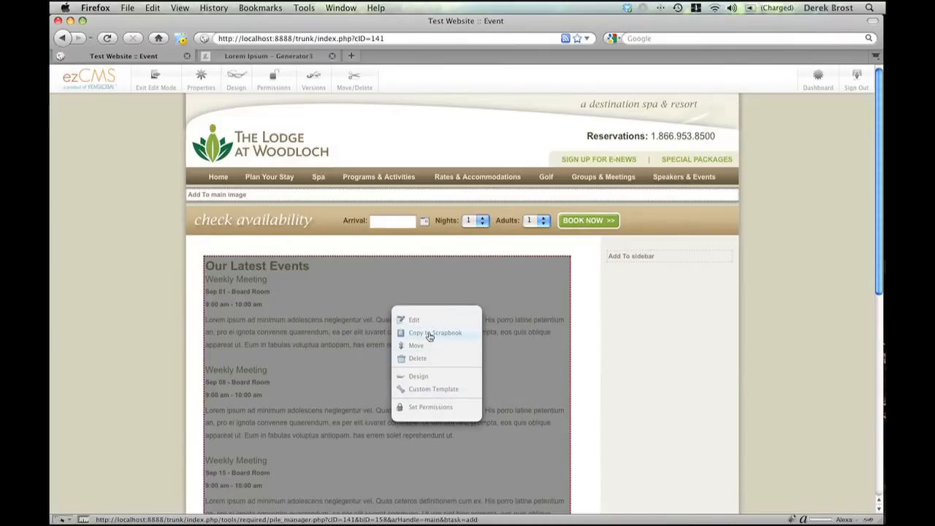
pyautogui.click(423, 321)
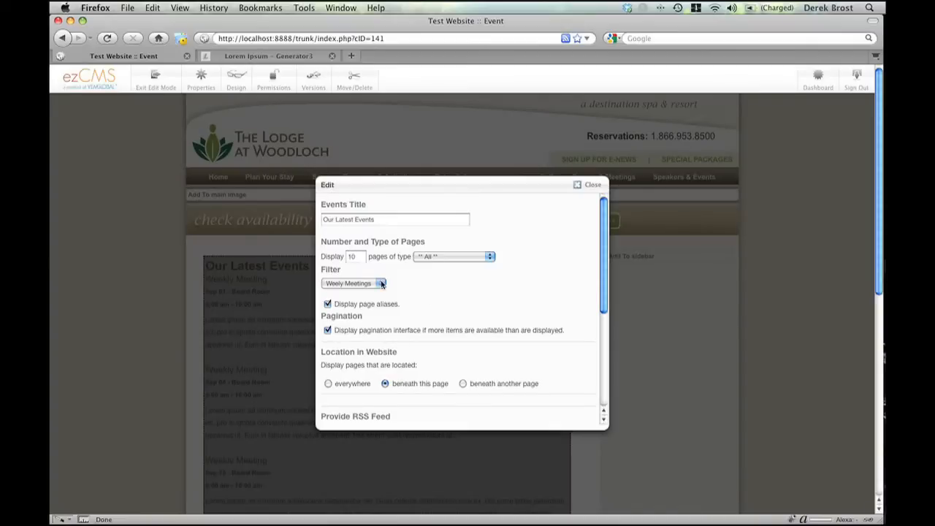
pyautogui.click(369, 285)
pyautogui.click(367, 347)
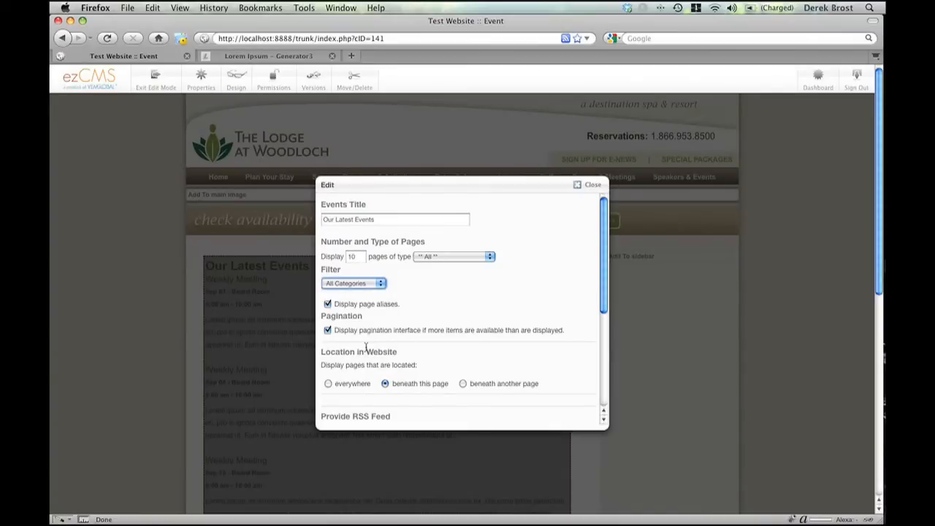
pyautogui.scroll(-5, 512, 351)
pyautogui.click(567, 414)
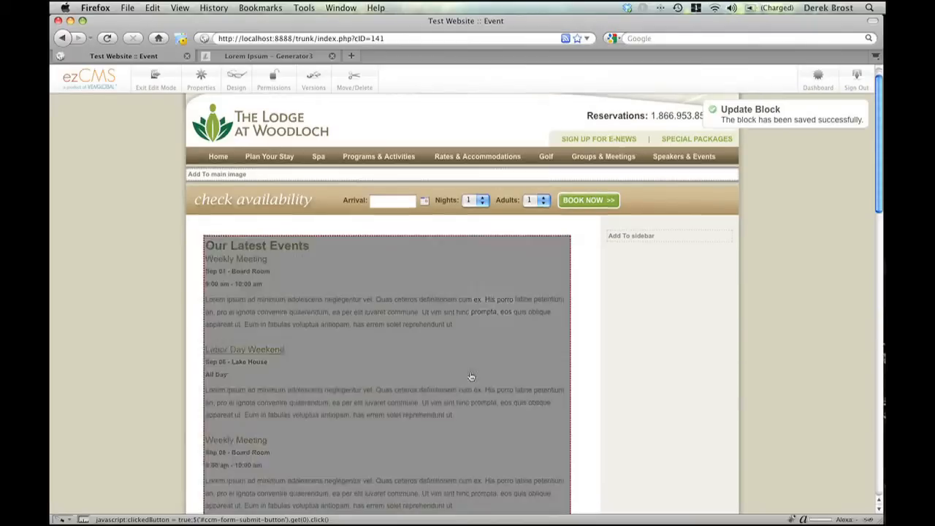
# - Look over the updated events list and publish the edits to the Event page
pyautogui.scroll(-5, 470, 376)
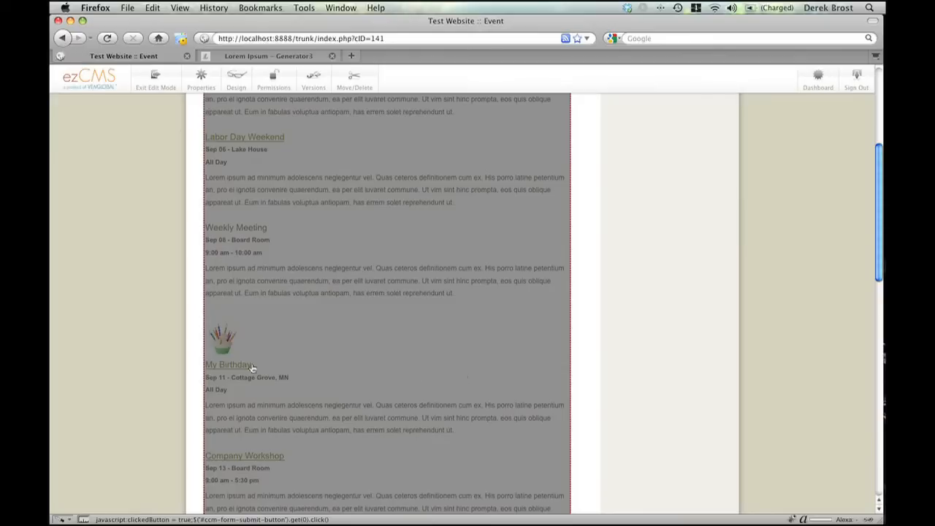
pyautogui.scroll(4, 270, 369)
pyautogui.scroll(2, 267, 367)
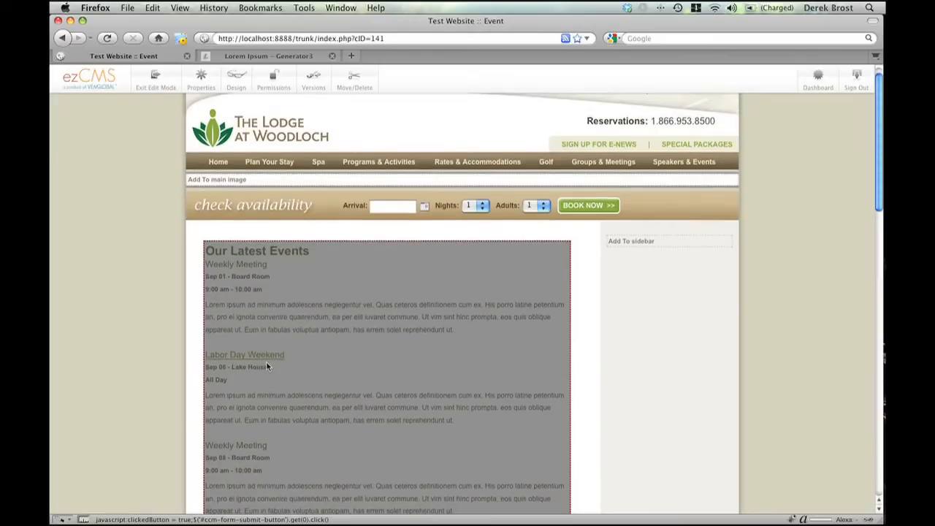
pyautogui.click(155, 87)
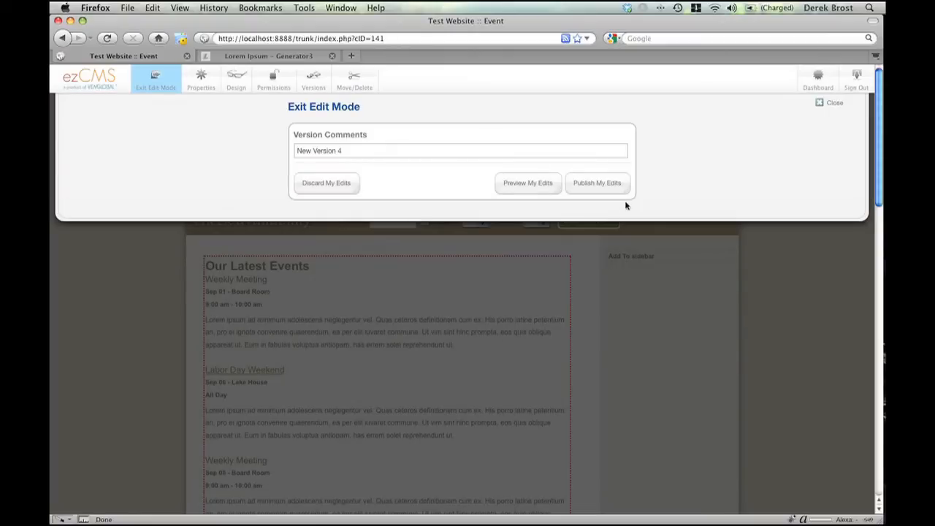
pyautogui.click(591, 183)
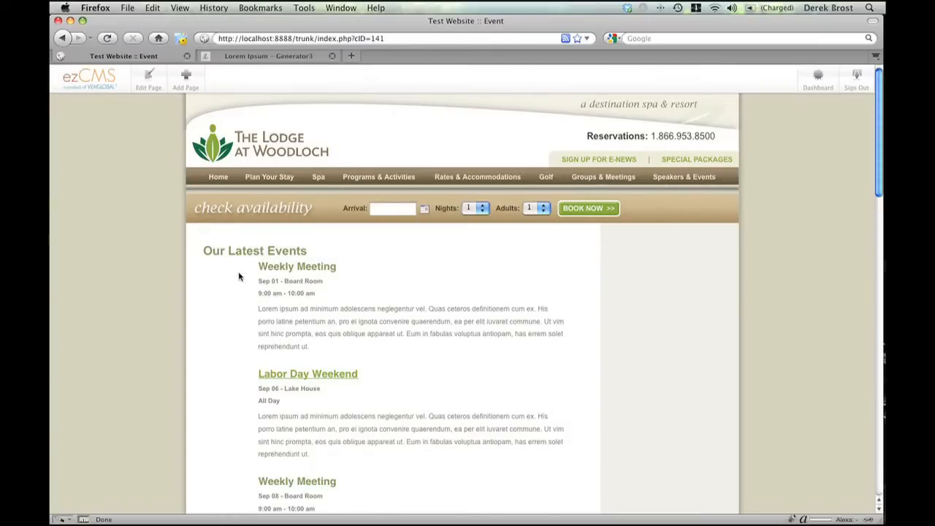
# - Review the published thumbnail list, and in edit mode change the events block's custom template to Week
pyautogui.scroll(-5, 241, 282)
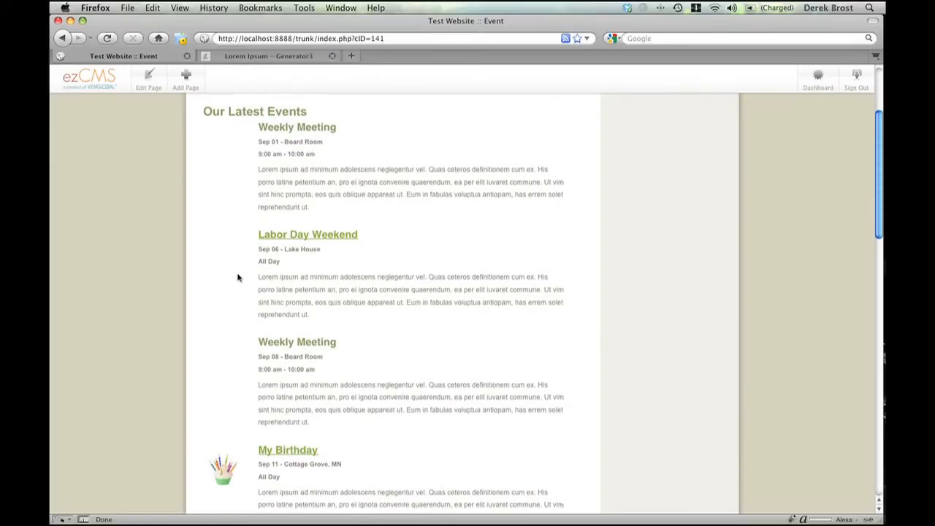
pyautogui.scroll(-7, 237, 277)
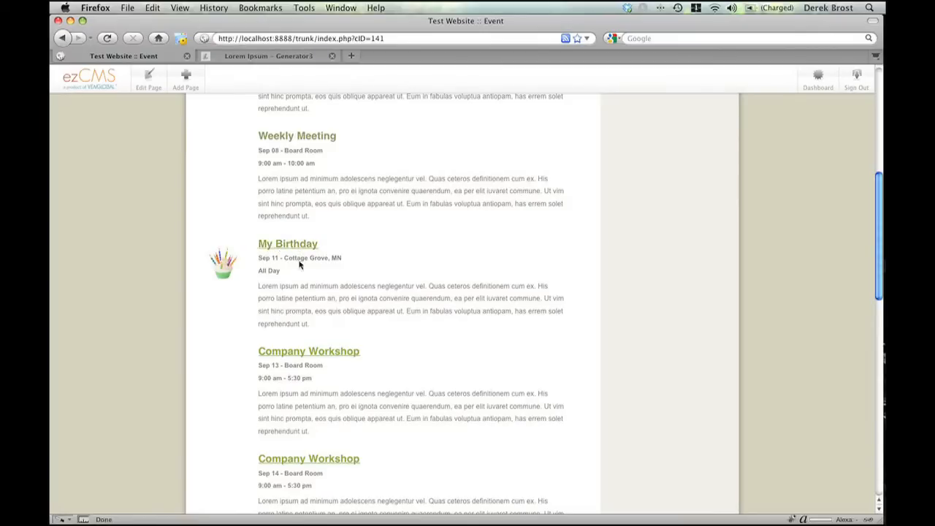
pyautogui.scroll(-5, 297, 269)
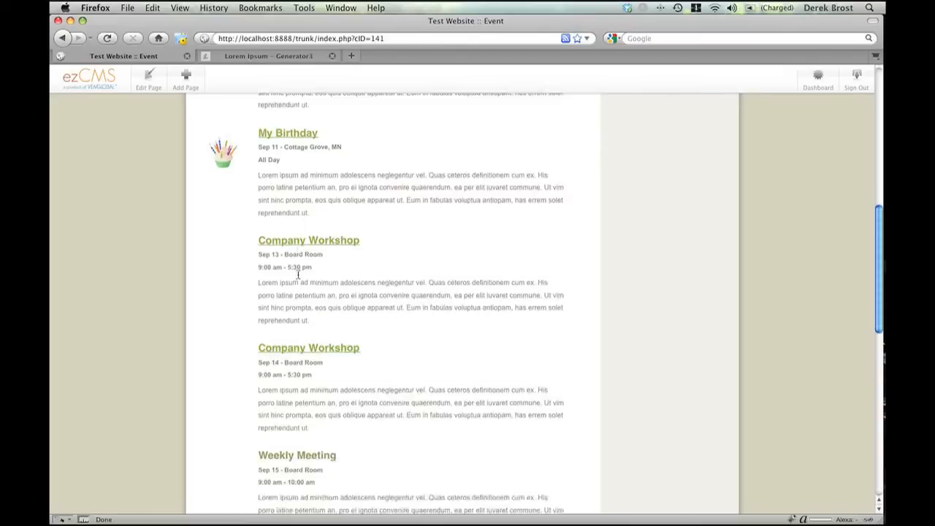
pyautogui.scroll(15, 298, 269)
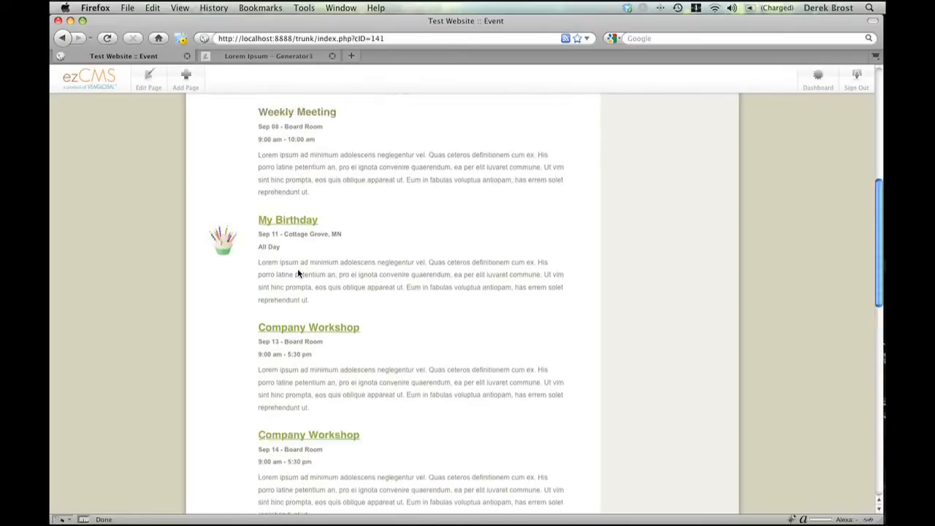
pyautogui.click(150, 80)
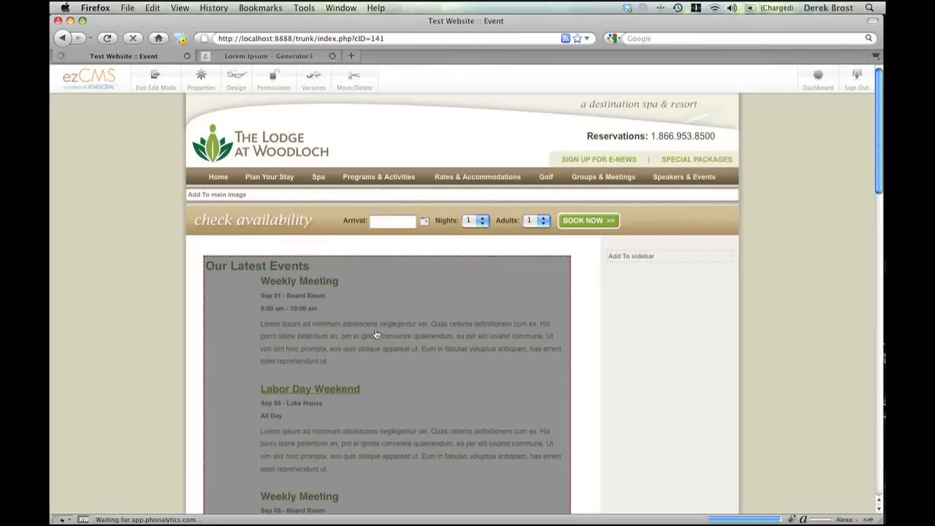
pyautogui.click(377, 333)
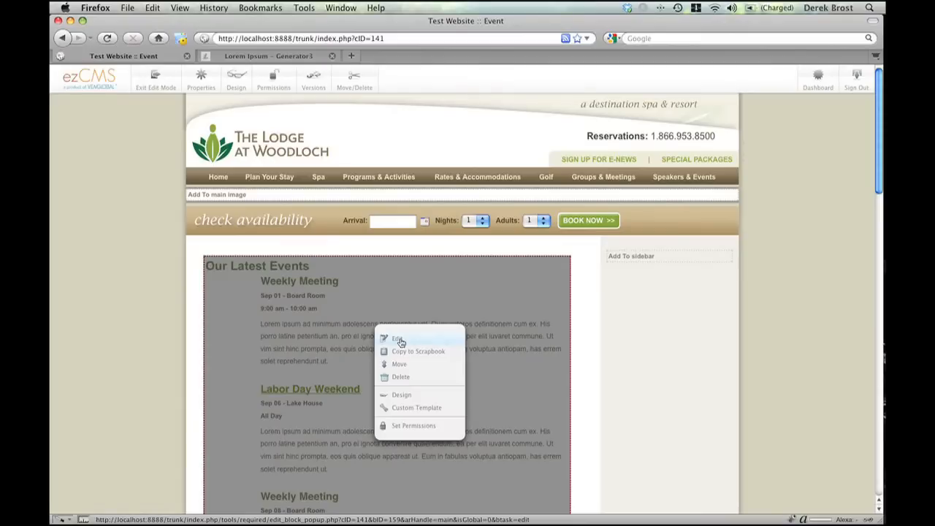
pyautogui.click(425, 409)
pyautogui.click(425, 285)
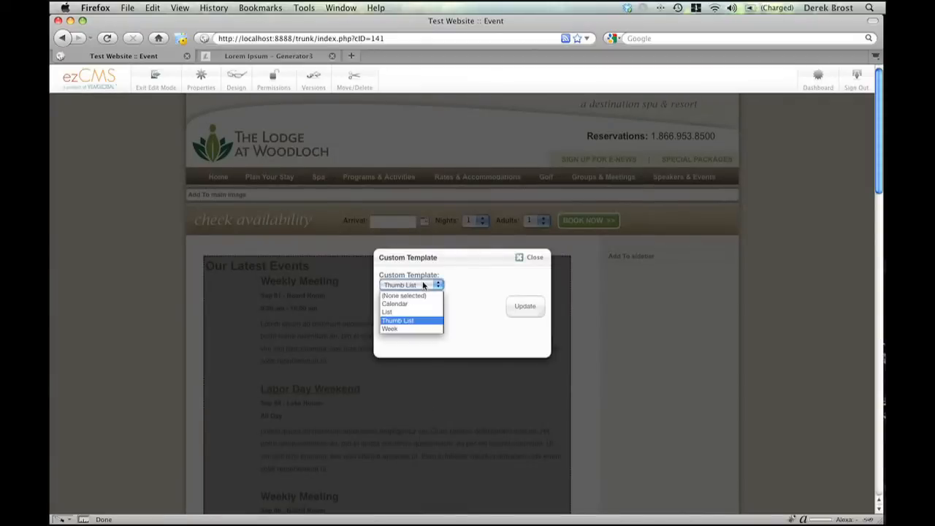
pyautogui.click(416, 329)
pyautogui.click(523, 308)
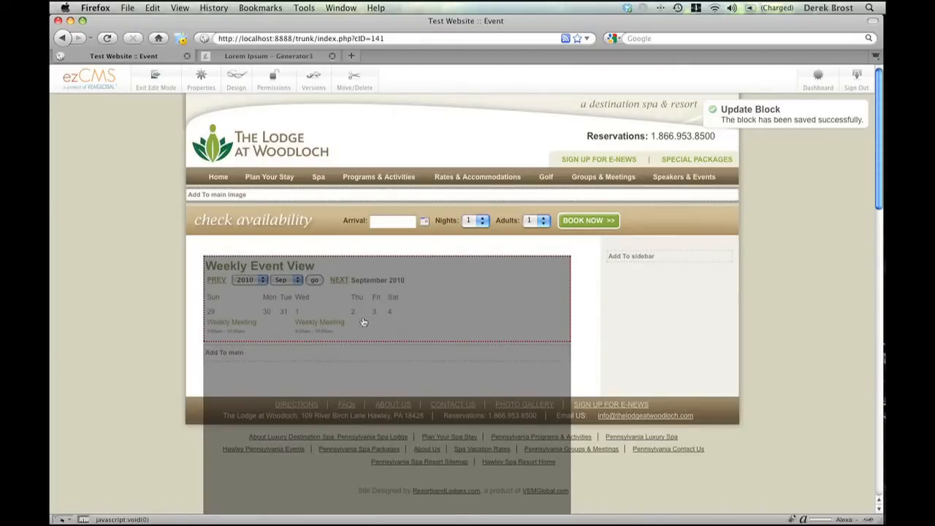
# - Publish the page edits and preview the Weekly Meeting details on the 29th and the 1st in the weekly view
pyautogui.click(155, 80)
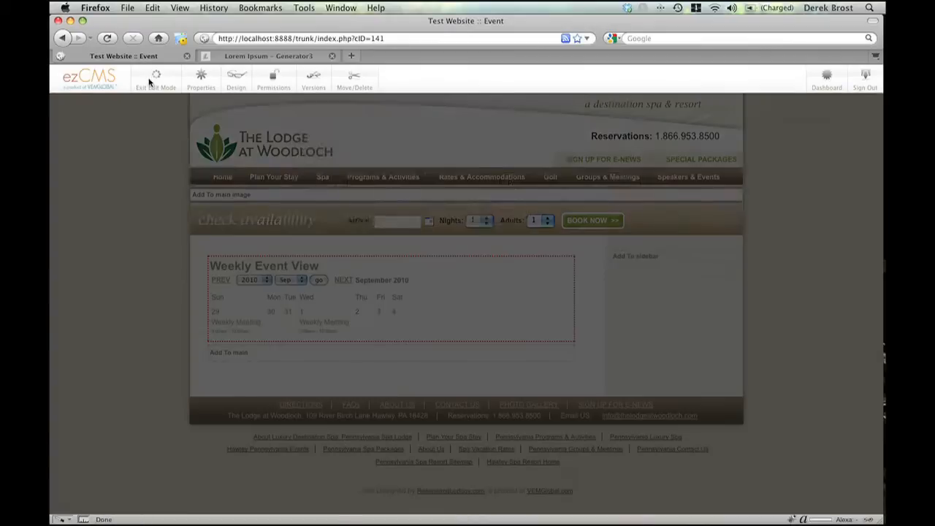
pyautogui.click(600, 181)
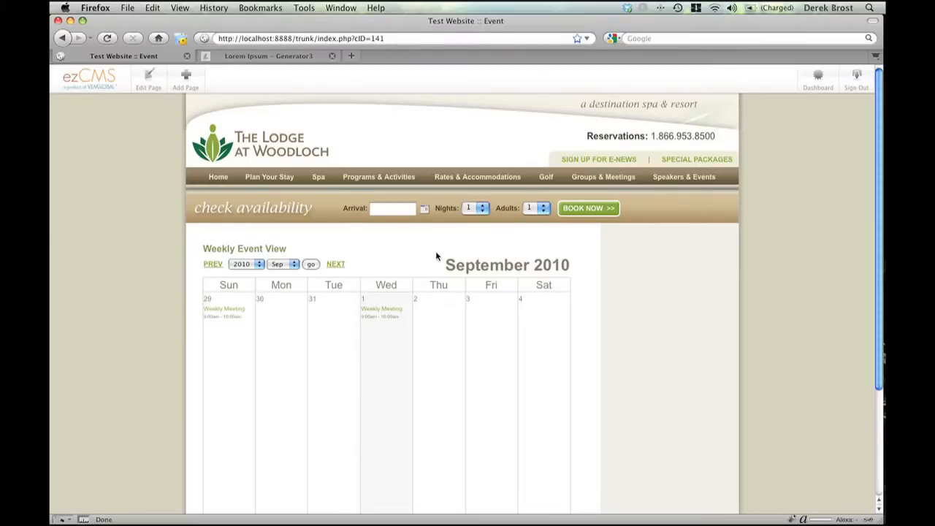
pyautogui.moveTo(241, 311)
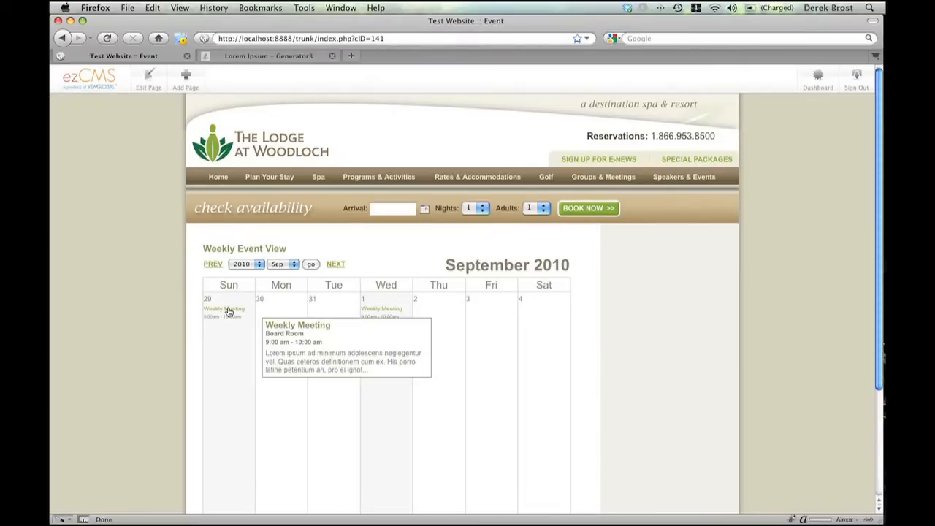
pyautogui.moveTo(387, 311)
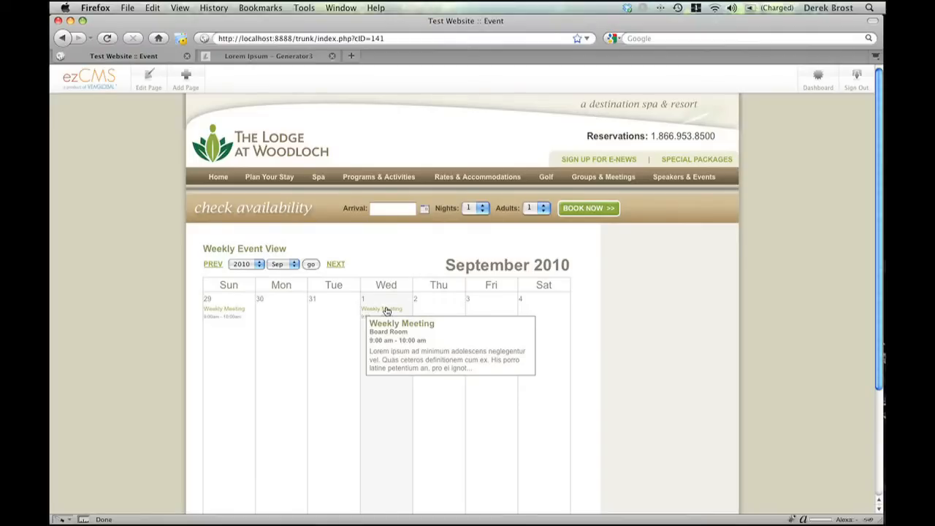
# - Advance the weekly event view to the following week and look over its events
pyautogui.click(334, 267)
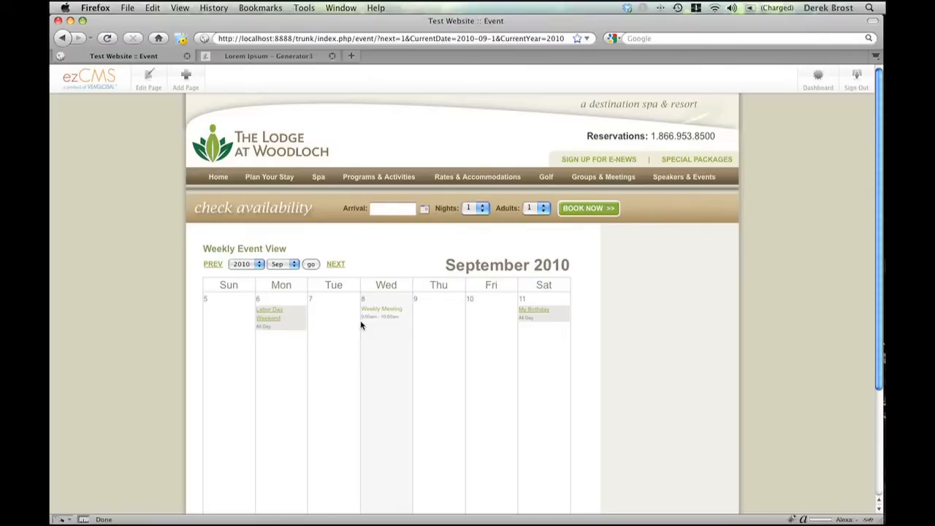
pyautogui.scroll(-3, 361, 325)
pyautogui.scroll(3, 361, 325)
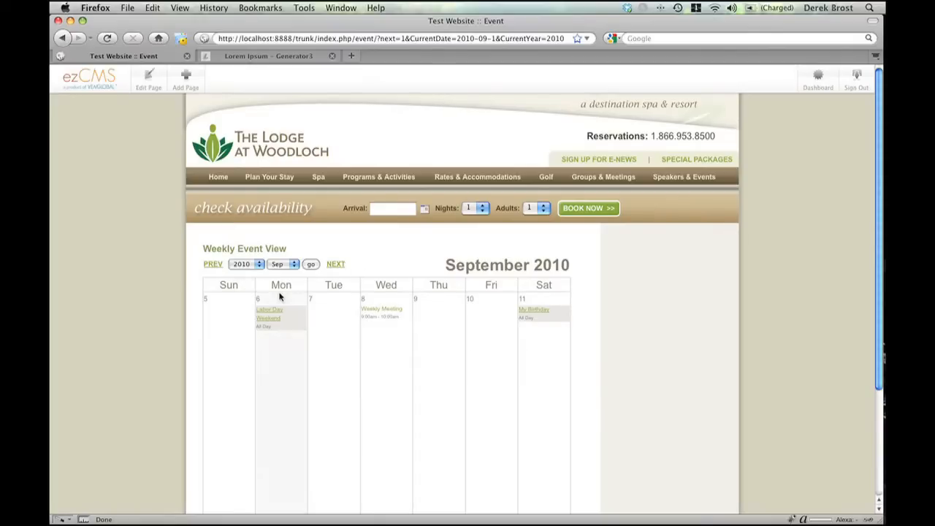
# - Put the Event page in edit mode and change the events block's custom template to List
pyautogui.click(155, 91)
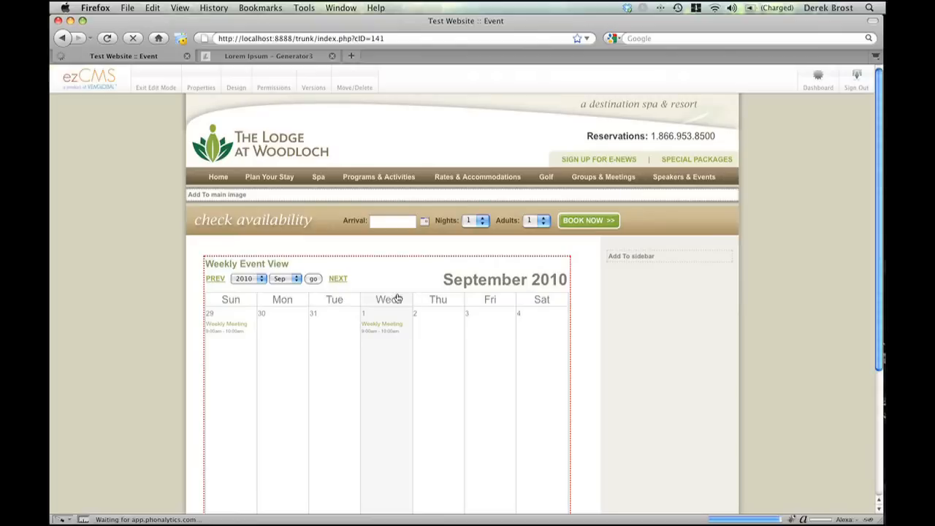
pyautogui.click(399, 327)
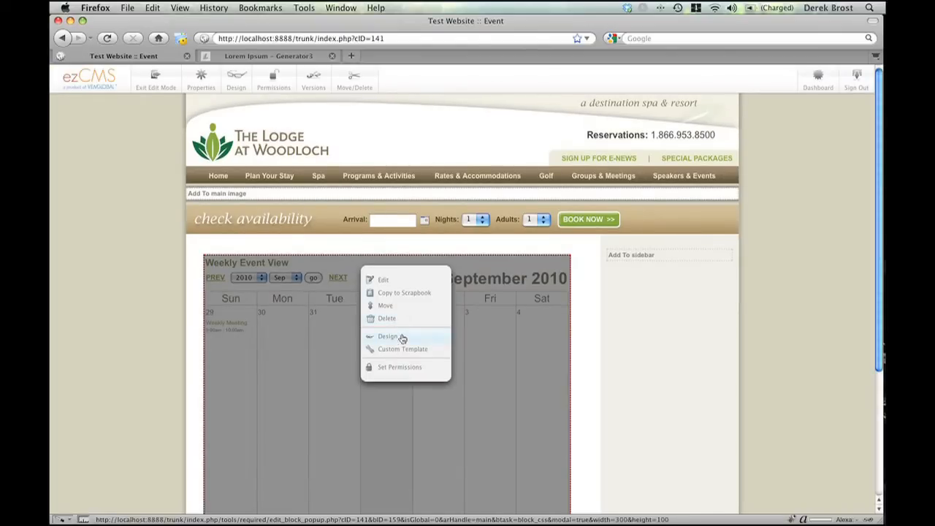
pyautogui.click(402, 352)
pyautogui.click(412, 284)
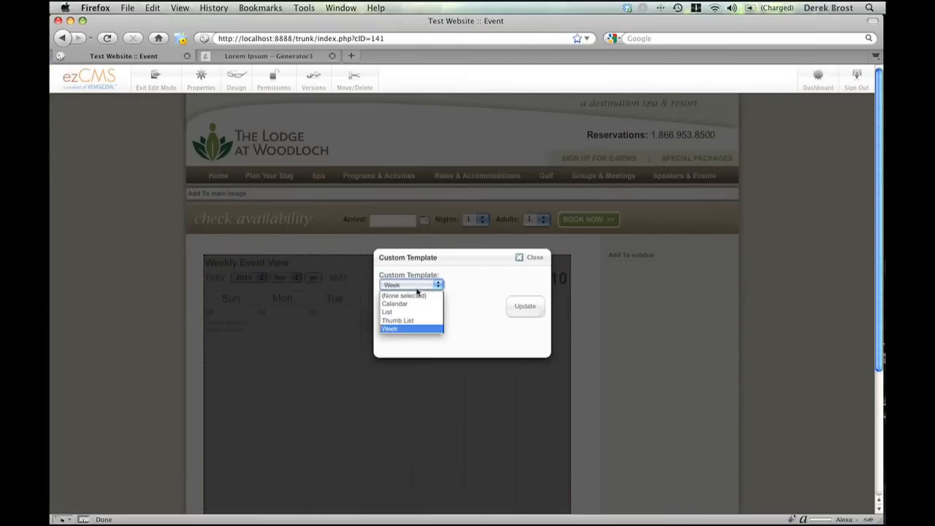
pyautogui.click(412, 311)
pyautogui.click(523, 307)
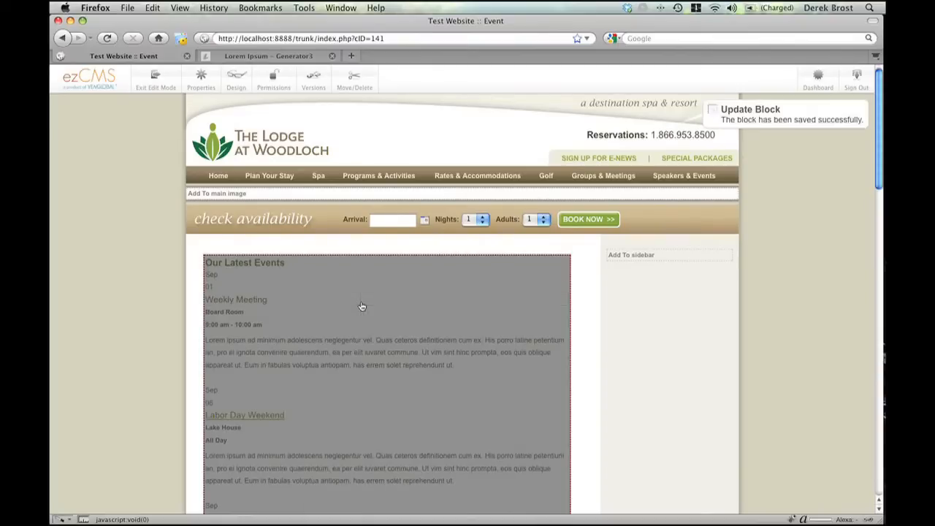
# - Set the events block to display 5 pages with no RSS feed, save it, and publish the page edits
pyautogui.click(360, 307)
pyautogui.click(388, 313)
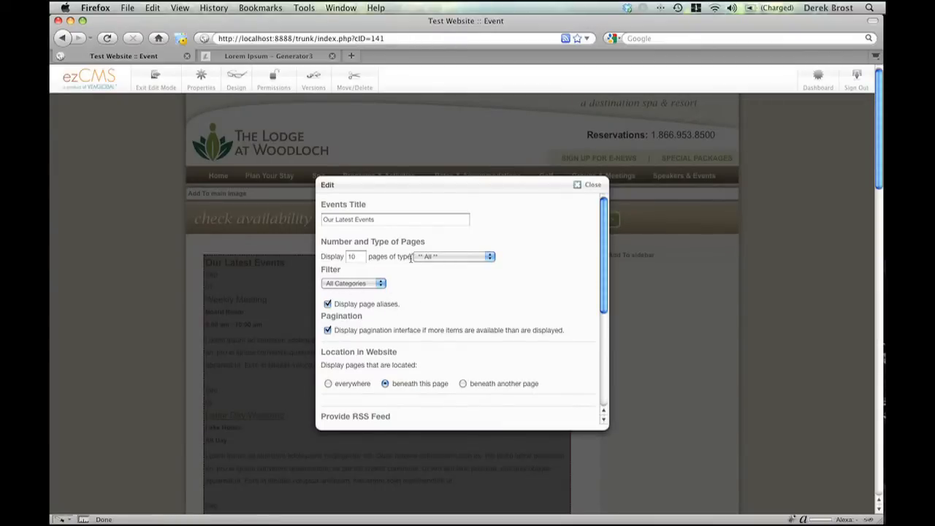
pyautogui.click(355, 256)
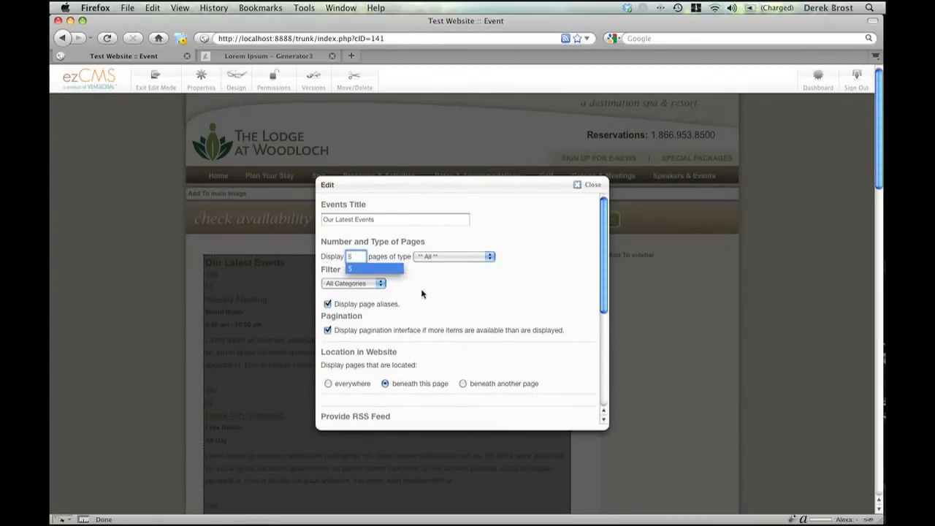
pyautogui.scroll(-4, 428, 295)
pyautogui.scroll(-2, 429, 294)
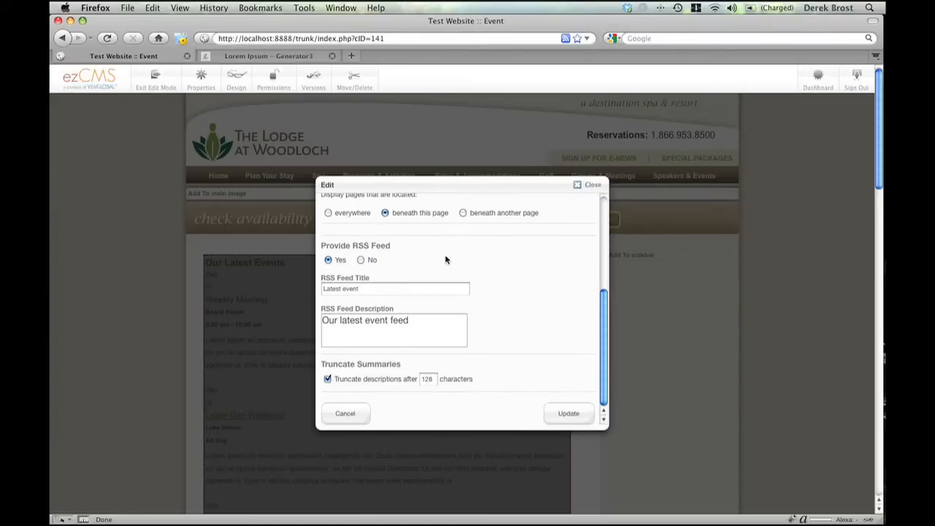
pyautogui.click(361, 261)
pyautogui.click(569, 419)
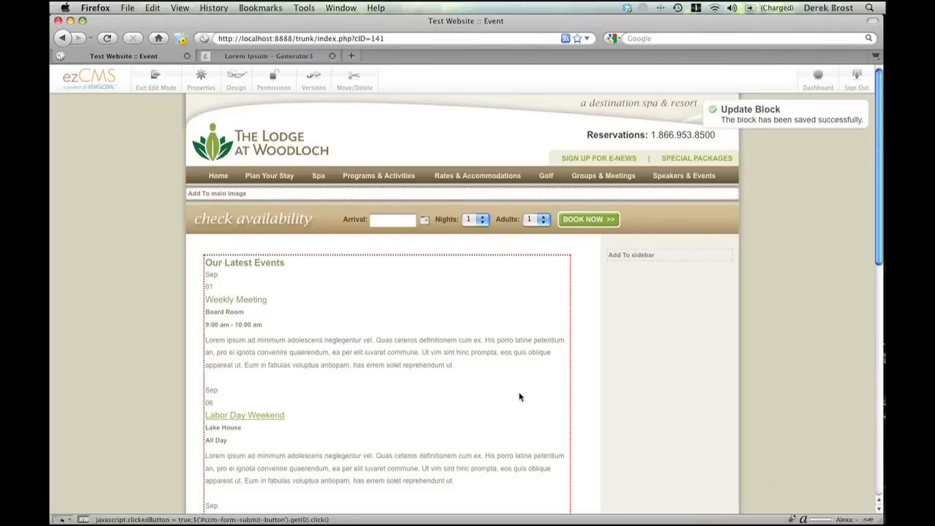
pyautogui.click(158, 82)
pyautogui.click(619, 189)
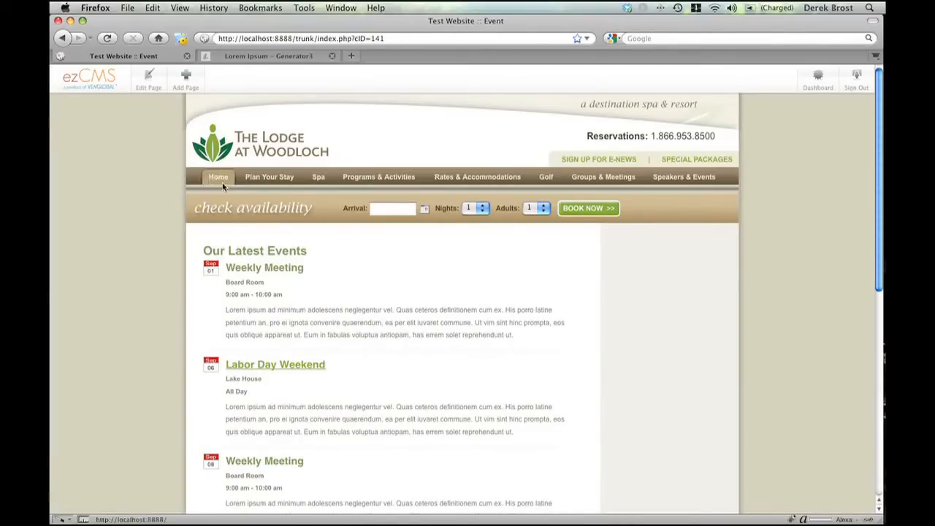
# - Visit the Home page from the dashboard's full sitemap
pyautogui.click(822, 81)
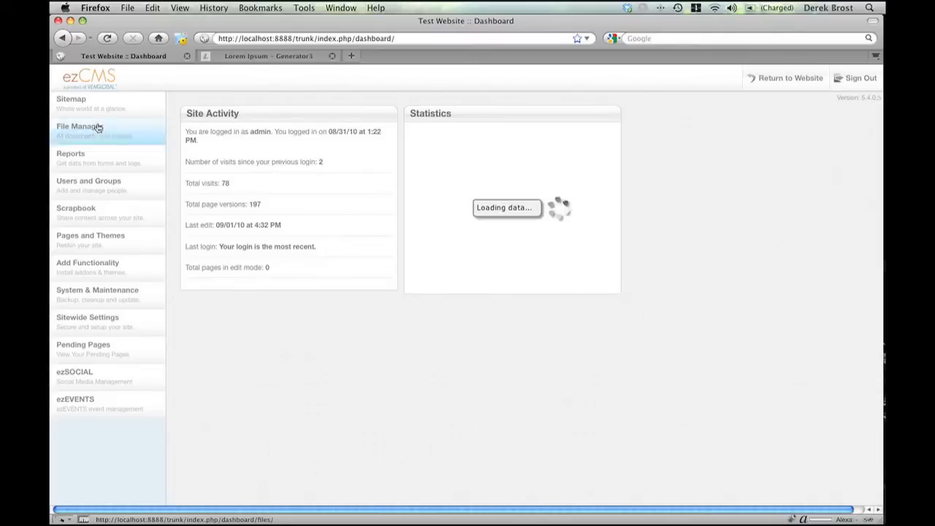
pyautogui.click(73, 101)
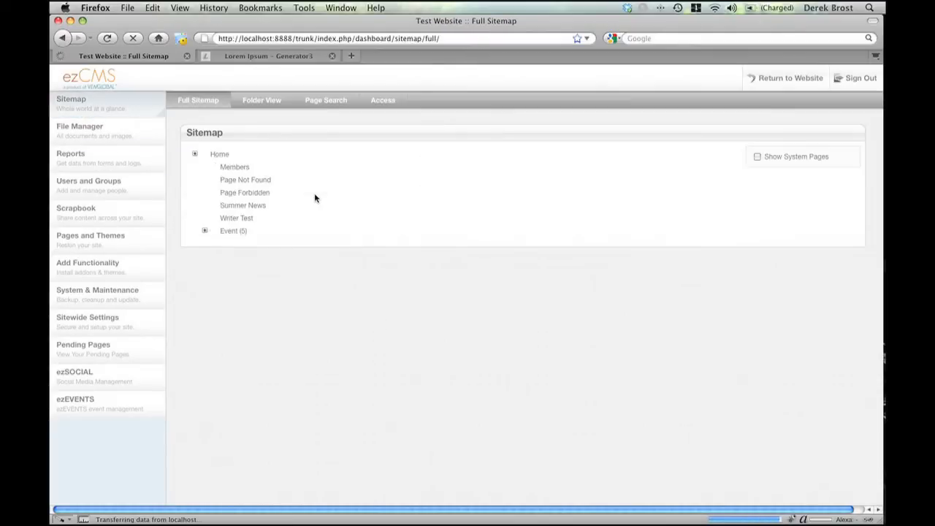
pyautogui.click(233, 183)
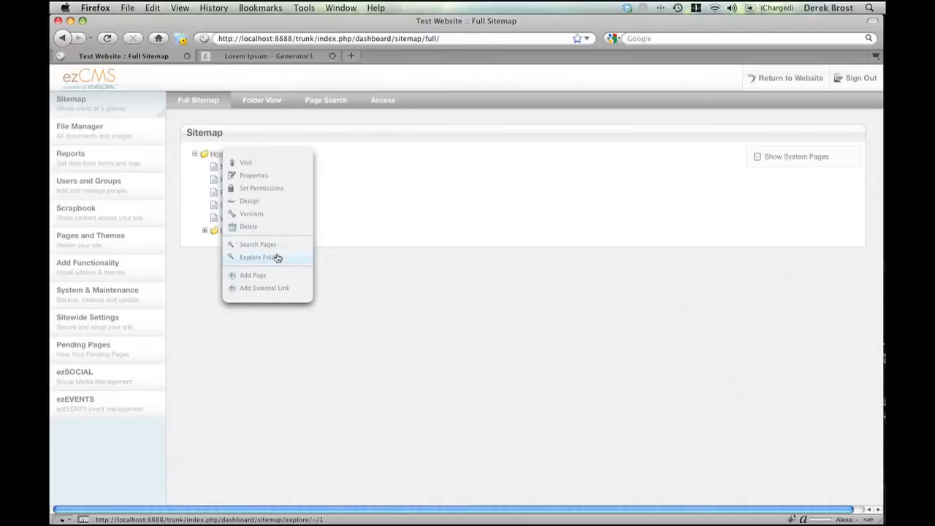
pyautogui.click(248, 164)
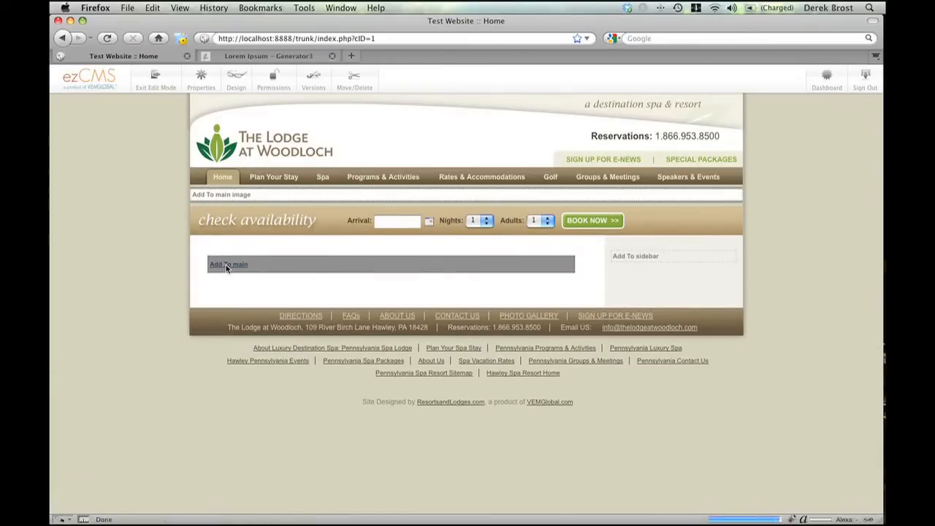
# - With the Home page in edit mode, choose an ezEVENTS List block to add to the main area
pyautogui.click(225, 269)
pyautogui.click(257, 274)
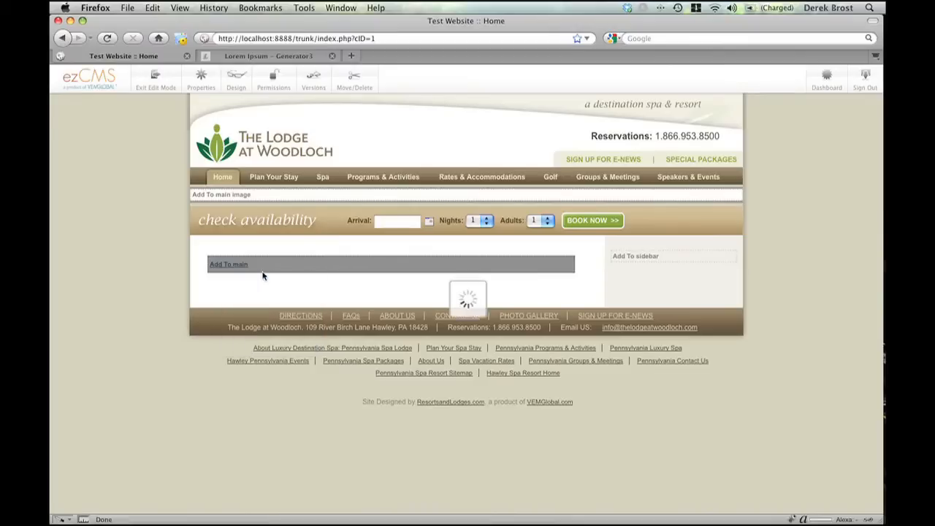
pyautogui.scroll(-5, 475, 317)
pyautogui.scroll(-3, 474, 316)
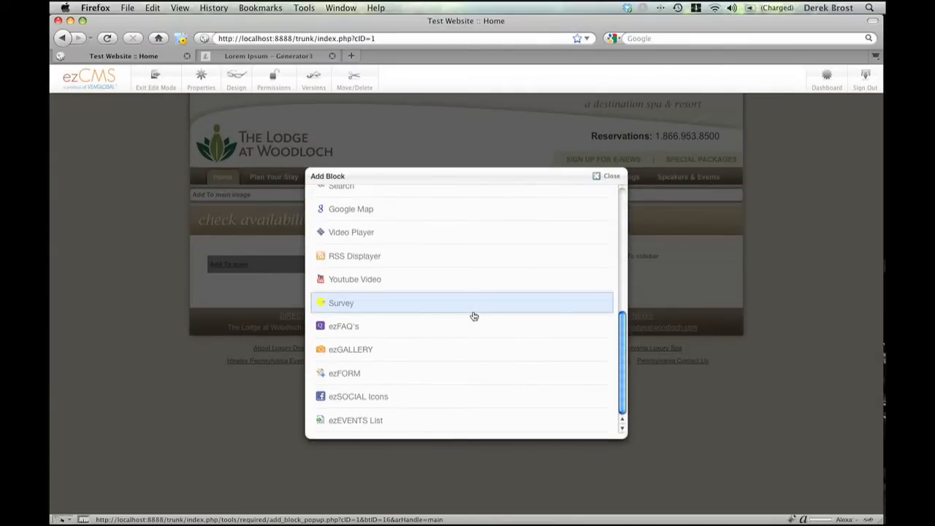
pyautogui.click(391, 427)
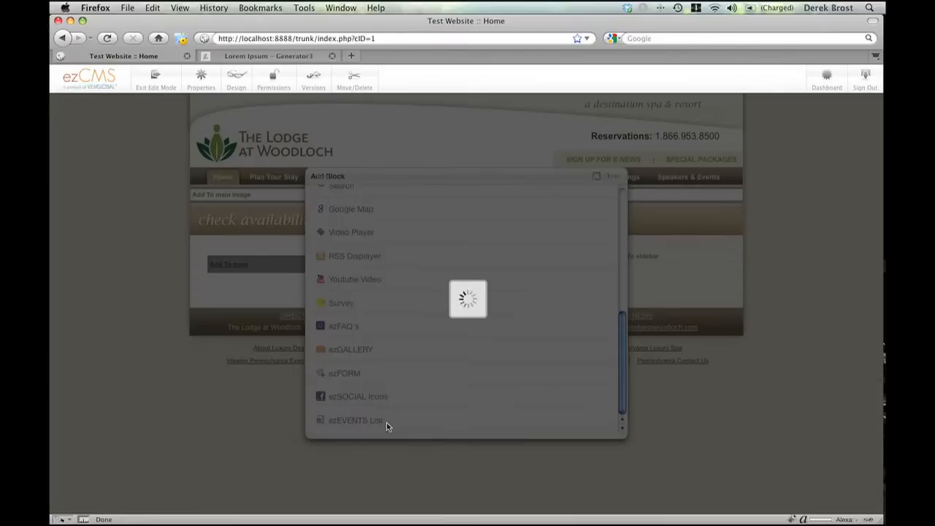
# - Enter My Company Events as the new block's events title
pyautogui.click(359, 221)
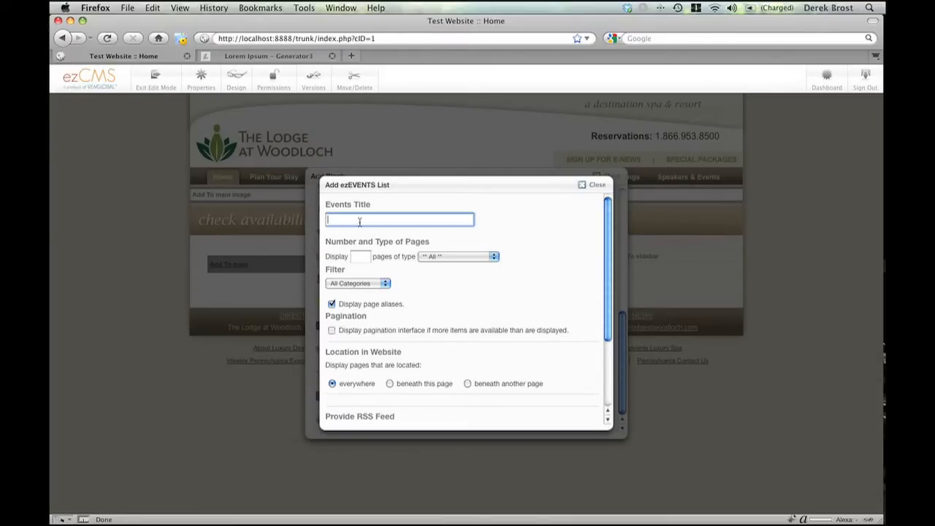
pyautogui.write('My com')
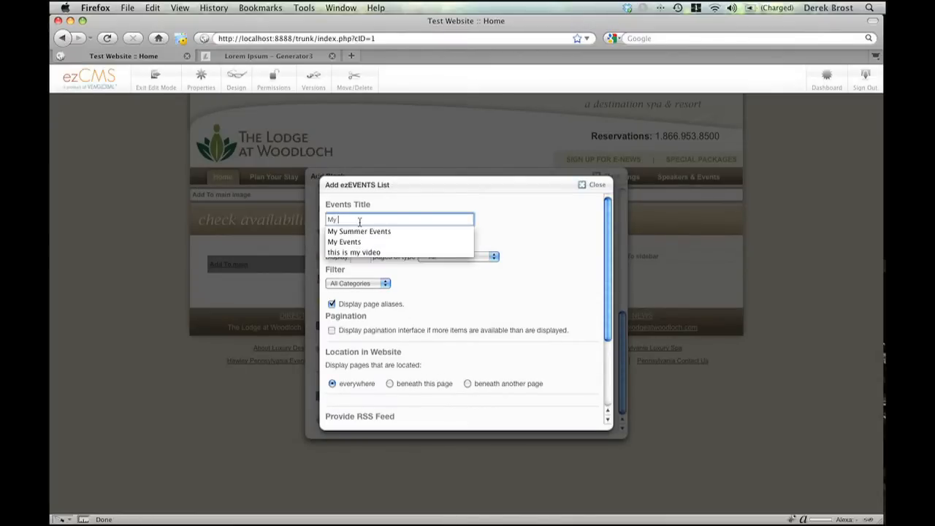
pyautogui.press('BackSpace')
pyautogui.press('BackSpace')
pyautogui.write('Company Events')
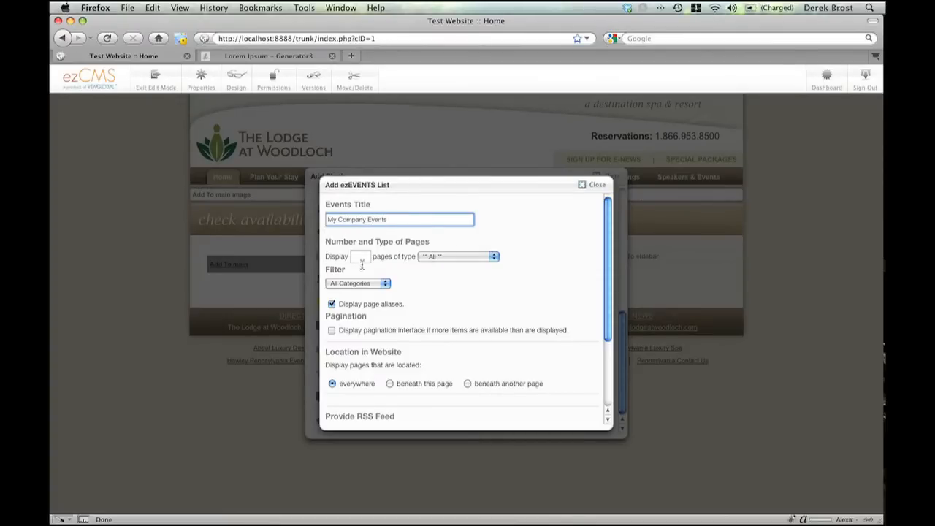
# - Set the new events list to display 5 pages filtered by the Workshop category, with the pagination interface enabled
pyautogui.click(363, 259)
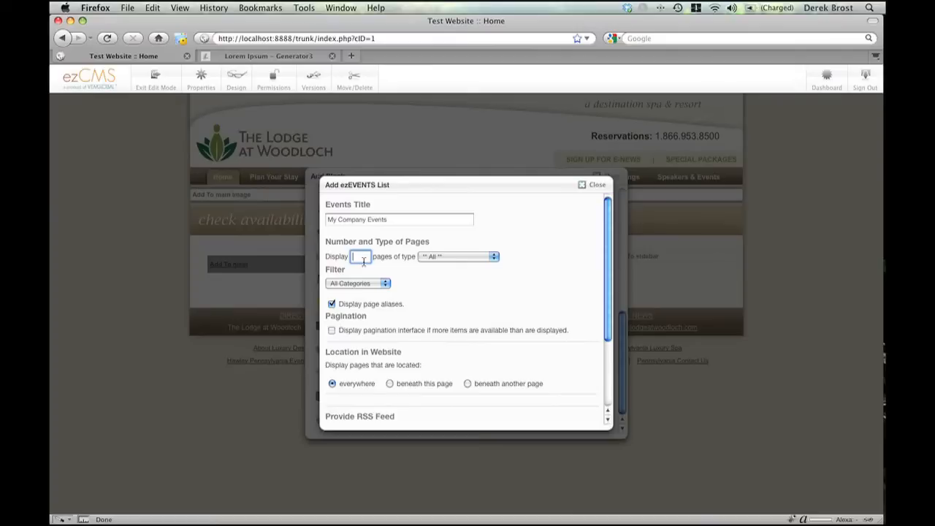
pyautogui.click(375, 285)
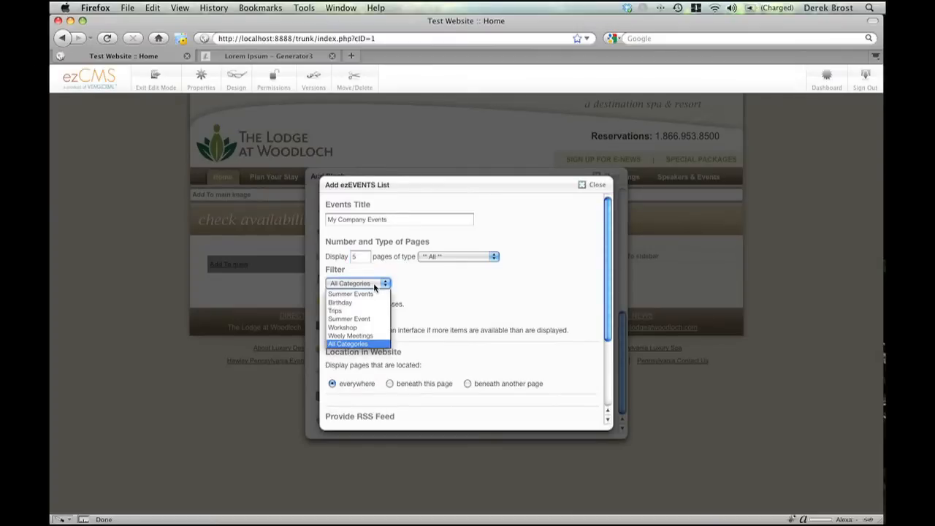
pyautogui.click(373, 329)
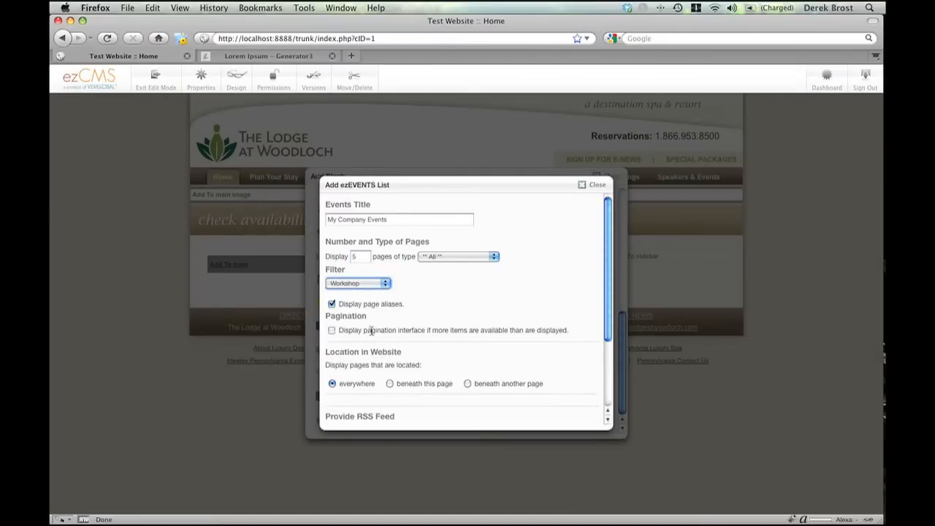
pyautogui.click(333, 331)
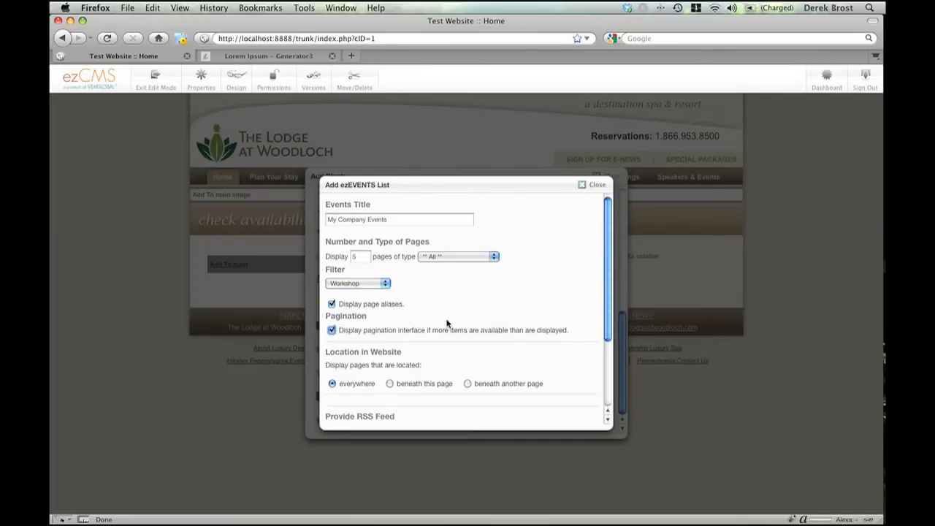
# - Limit the list to pages located beneath the Event page and add the block to the Home page
pyautogui.scroll(-3, 447, 323)
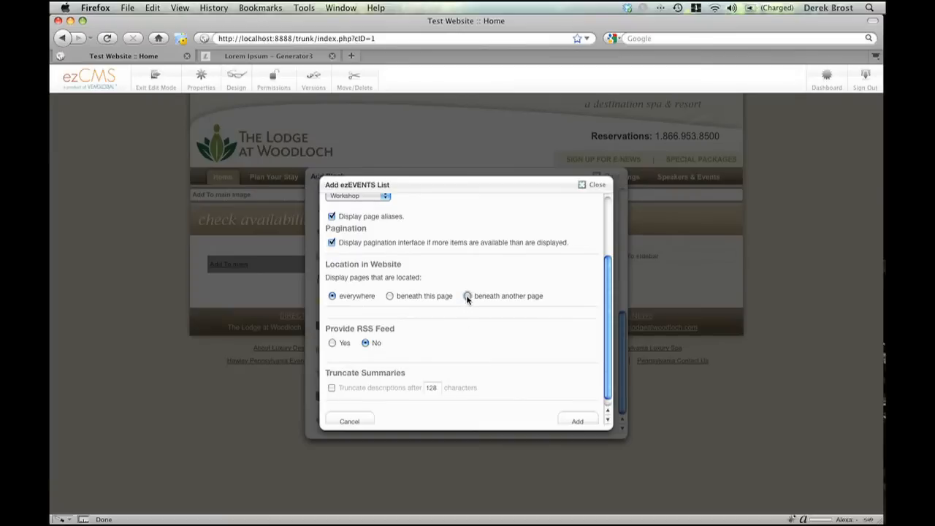
pyautogui.click(468, 296)
pyautogui.click(351, 316)
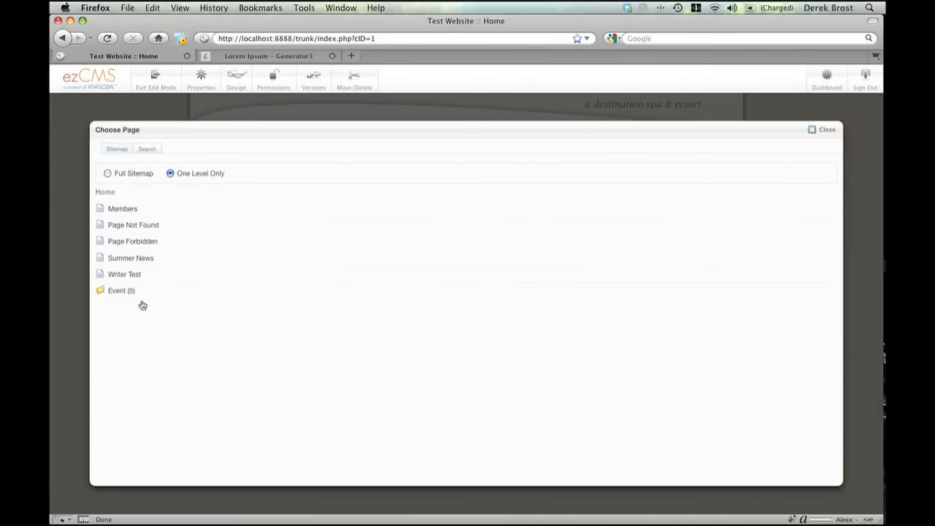
pyautogui.click(115, 292)
pyautogui.scroll(-3, 411, 329)
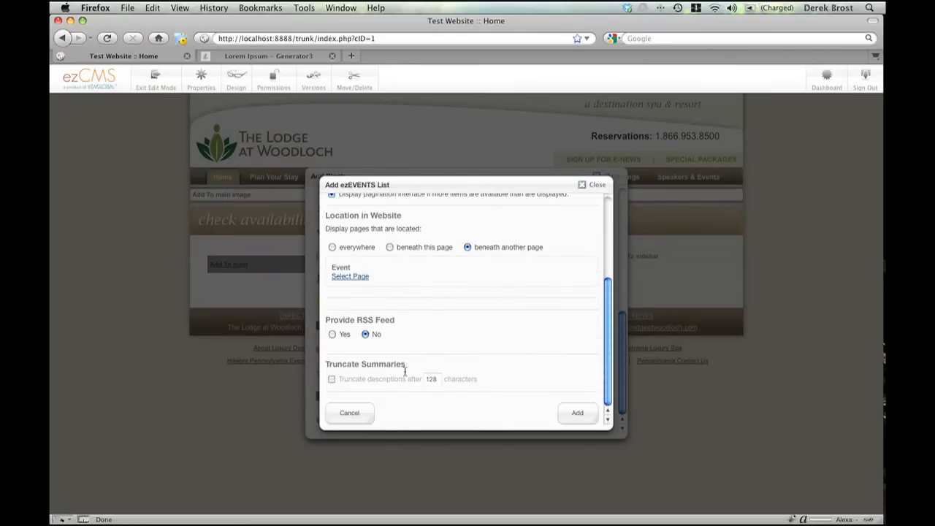
pyautogui.click(579, 414)
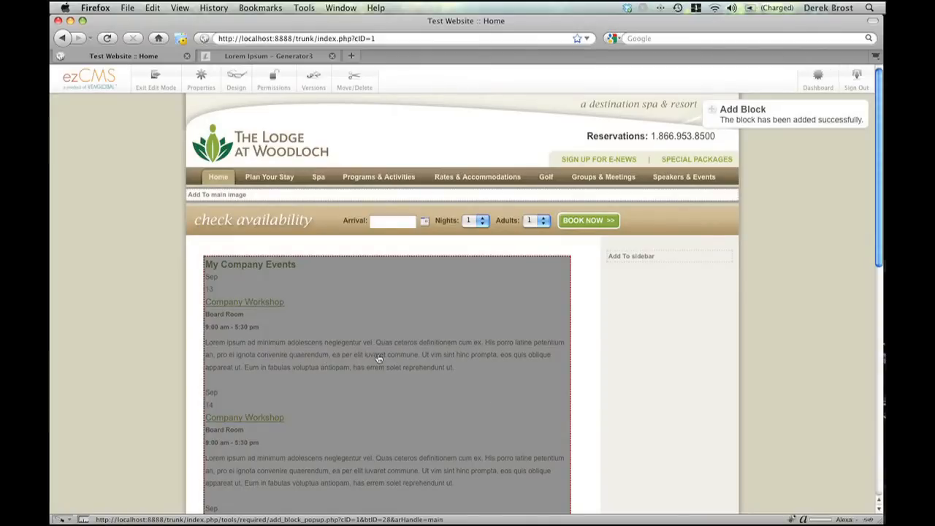
# - Look over the added My Company Events block and publish the Home page edits
pyautogui.scroll(-5, 380, 359)
pyautogui.scroll(5, 380, 360)
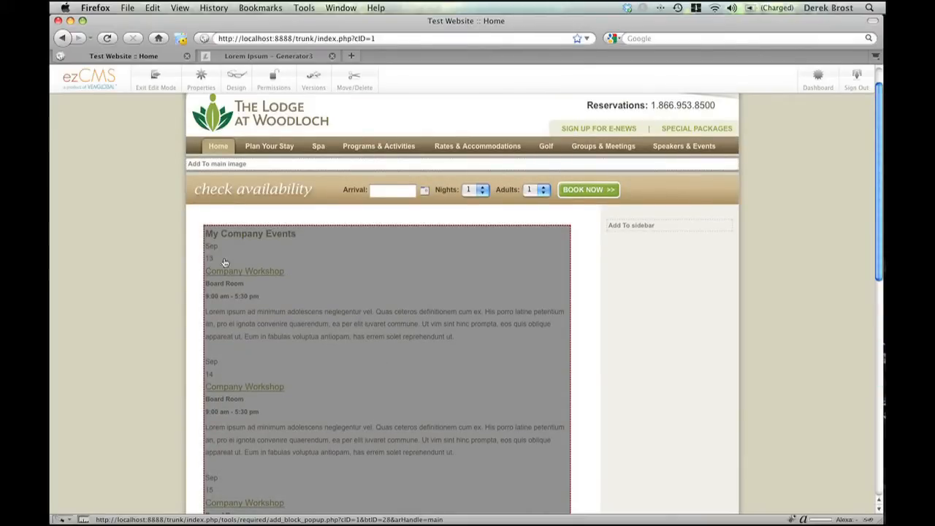
pyautogui.click(155, 81)
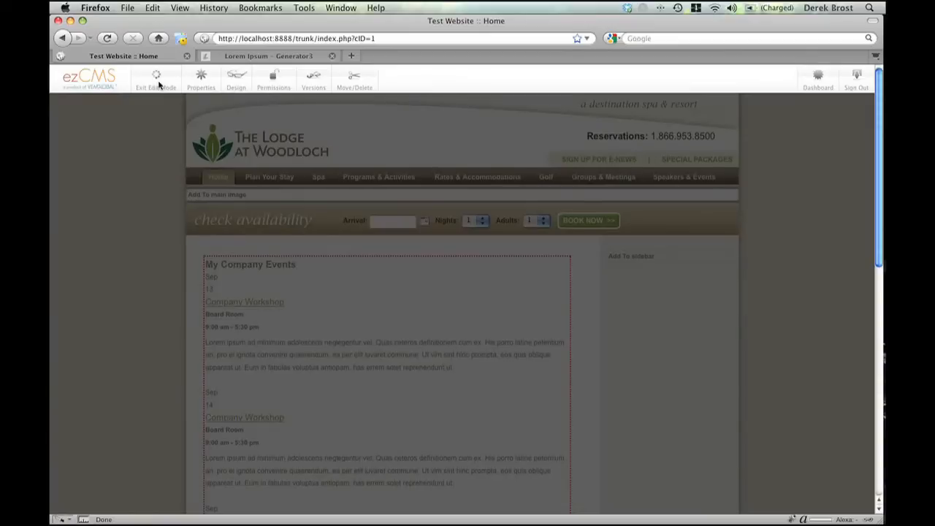
pyautogui.click(617, 189)
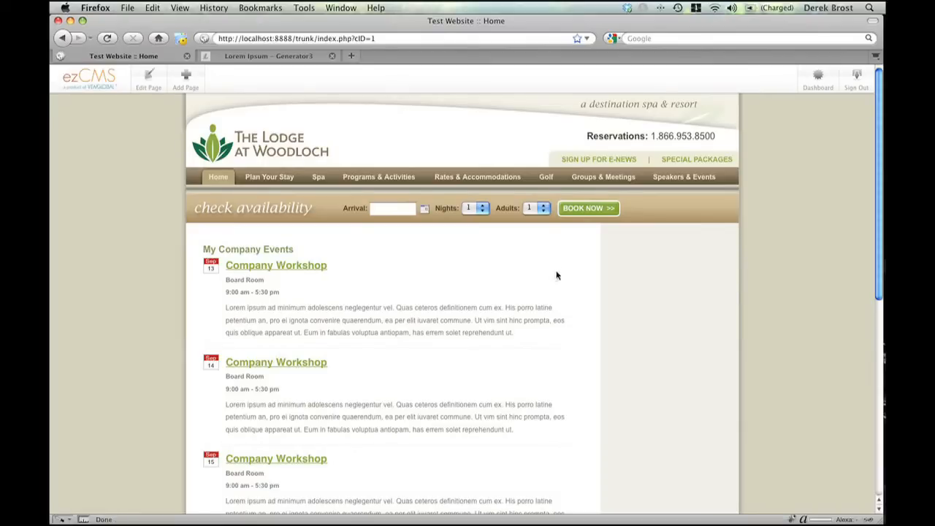
# - Review the published My Company Events list on the Home page
pyautogui.scroll(-8, 556, 276)
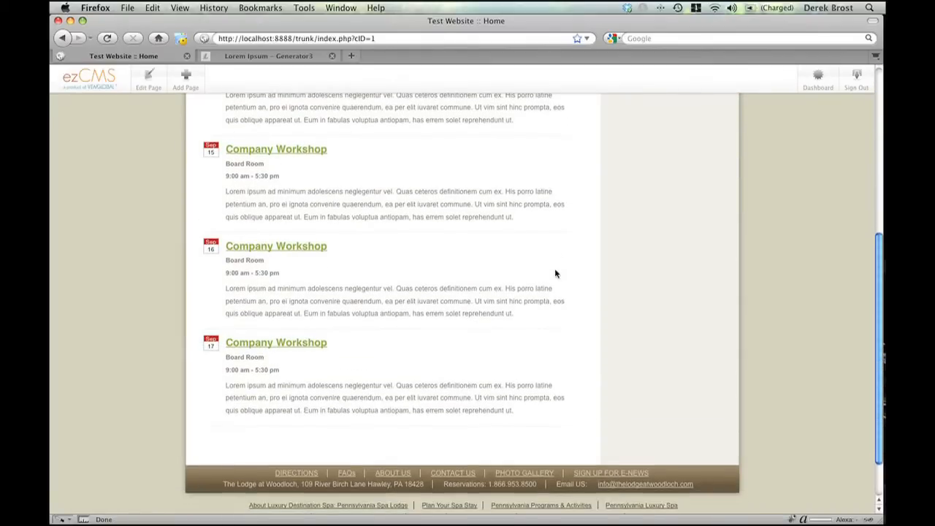
pyautogui.scroll(7, 555, 268)
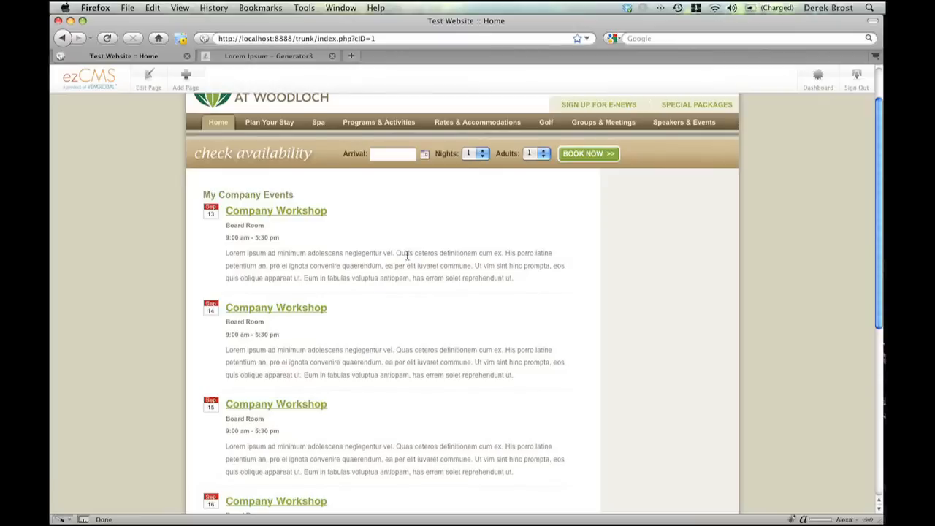
pyautogui.scroll(-1, 408, 255)
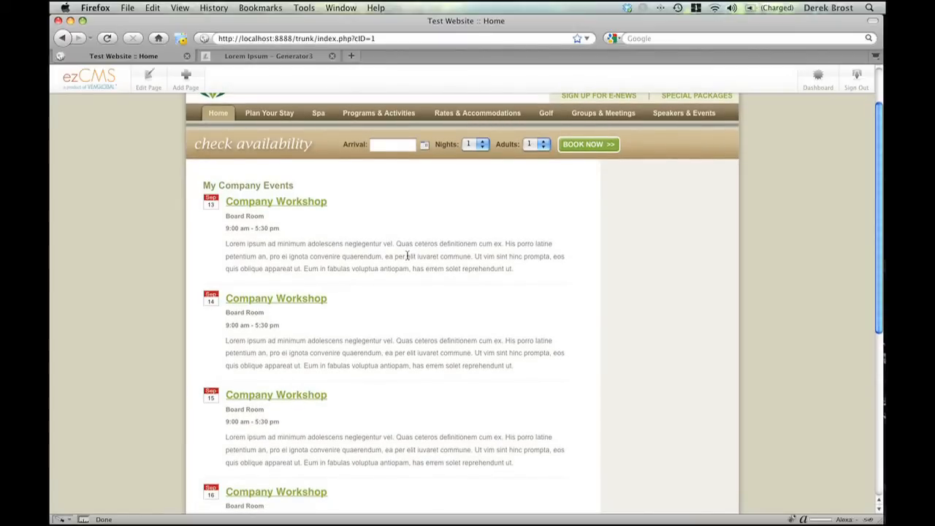